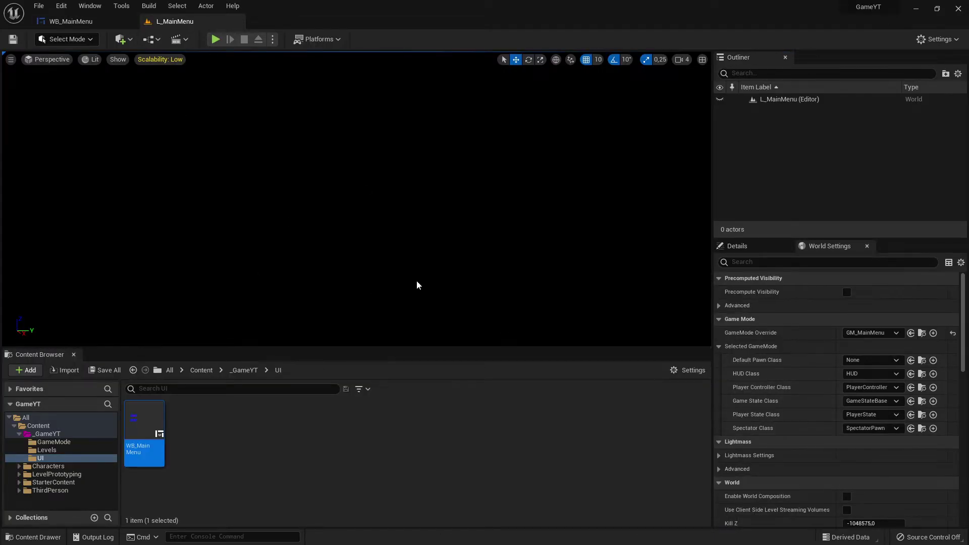
Play-test the L_MainMenu level in the editor and stop the session
{"action": "left_click_drag", "start_coordinate": [377, 348], "coordinate": [393, 369]}
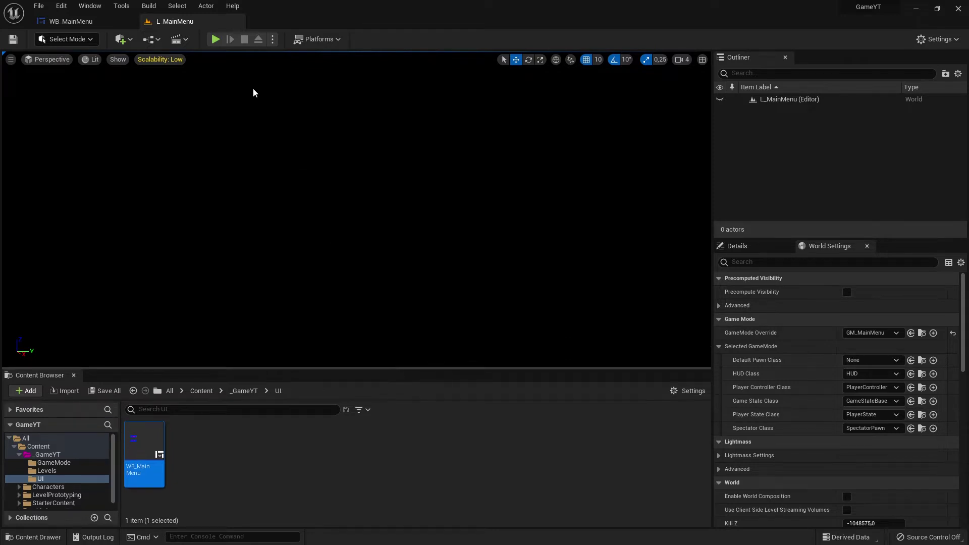
{"action": "left_click", "coordinate": [215, 40]}
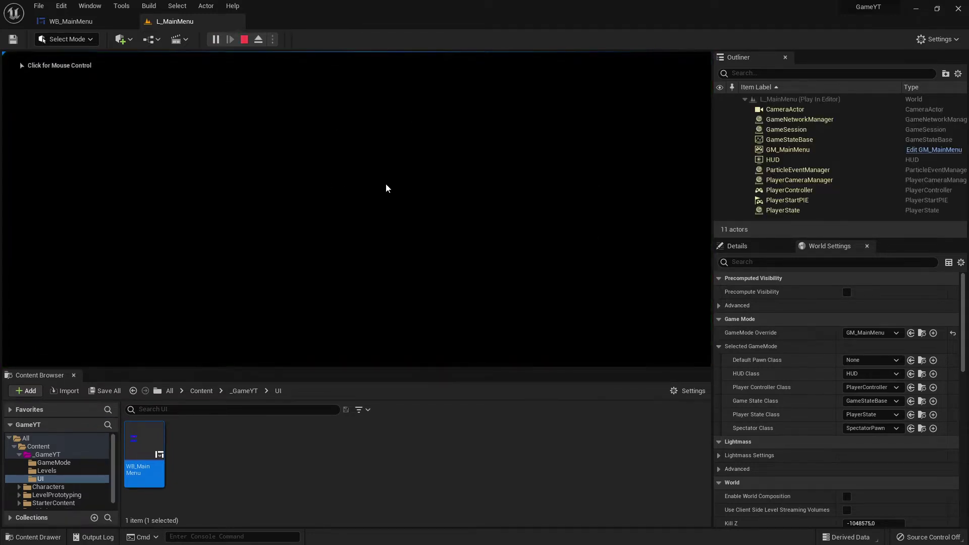
{"action": "key", "text": "Escape"}
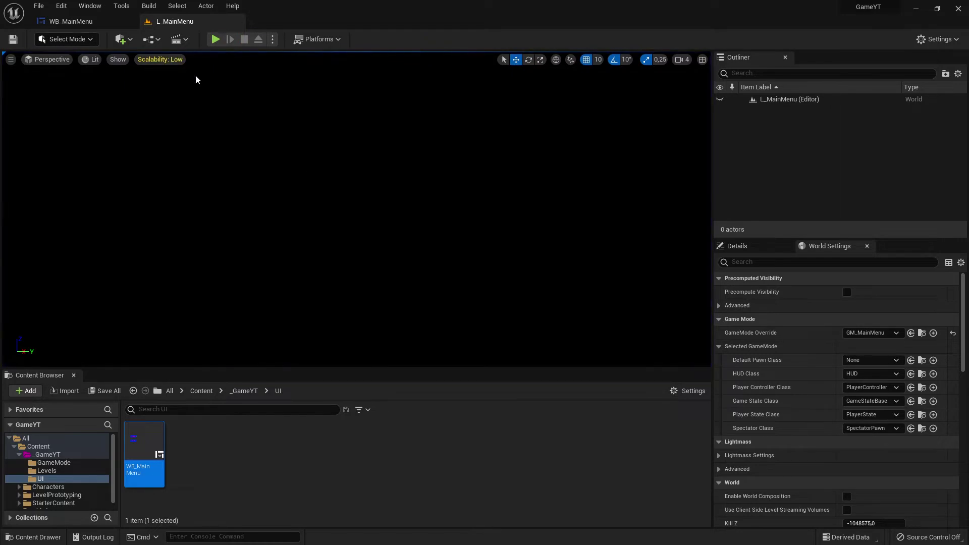
Reorder the open editors so L_MainMenu comes before WB_MainMenu, with the level in front
{"action": "mouse_move", "coordinate": [177, 25]}
{"action": "left_mouse_down"}
{"action": "mouse_move", "coordinate": [131, 23]}
{"action": "mouse_move", "coordinate": [165, 27]}
{"action": "left_mouse_up"}
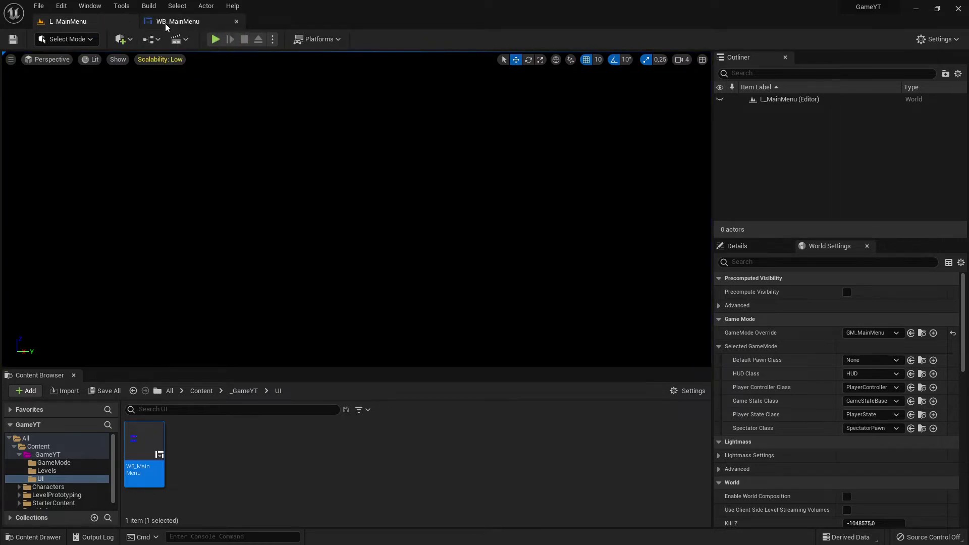
{"action": "left_click", "coordinate": [165, 27]}
{"action": "left_click", "coordinate": [69, 21]}
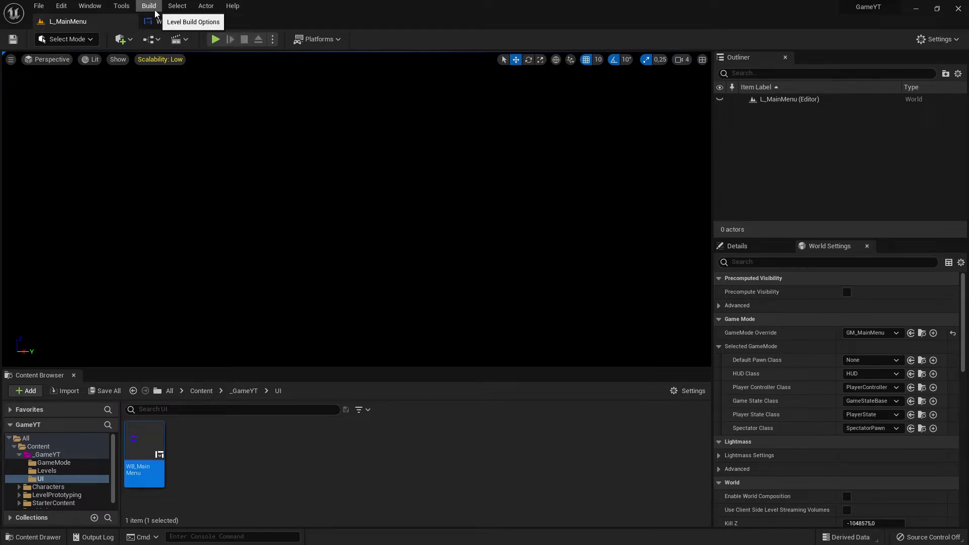
{"action": "left_click", "coordinate": [122, 6]}
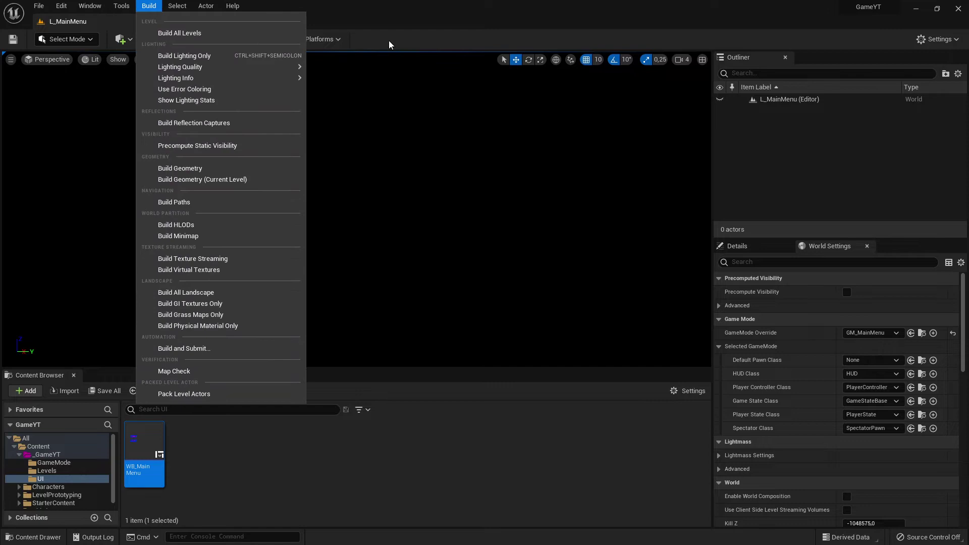
{"action": "left_click", "coordinate": [390, 43]}
{"action": "left_click", "coordinate": [121, 41]}
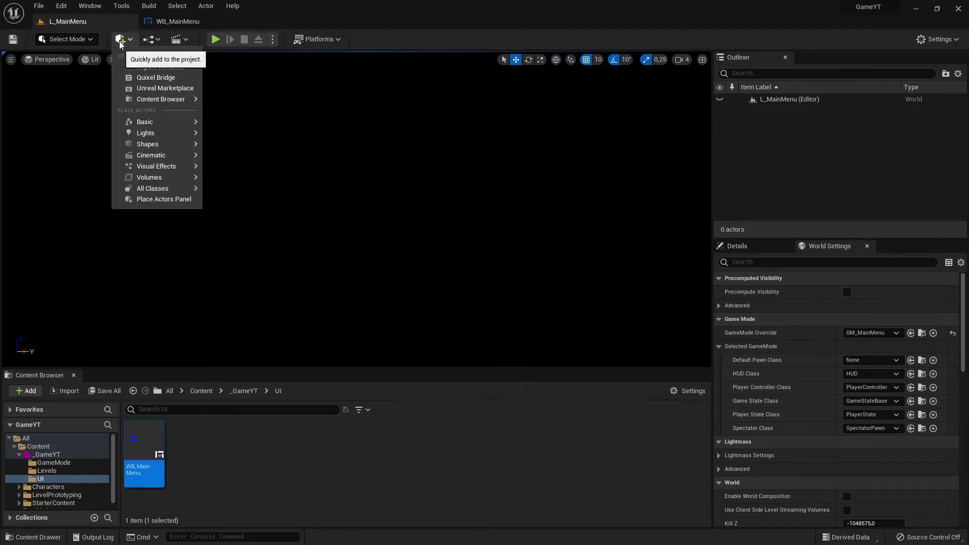
{"action": "mouse_move", "coordinate": [183, 100]}
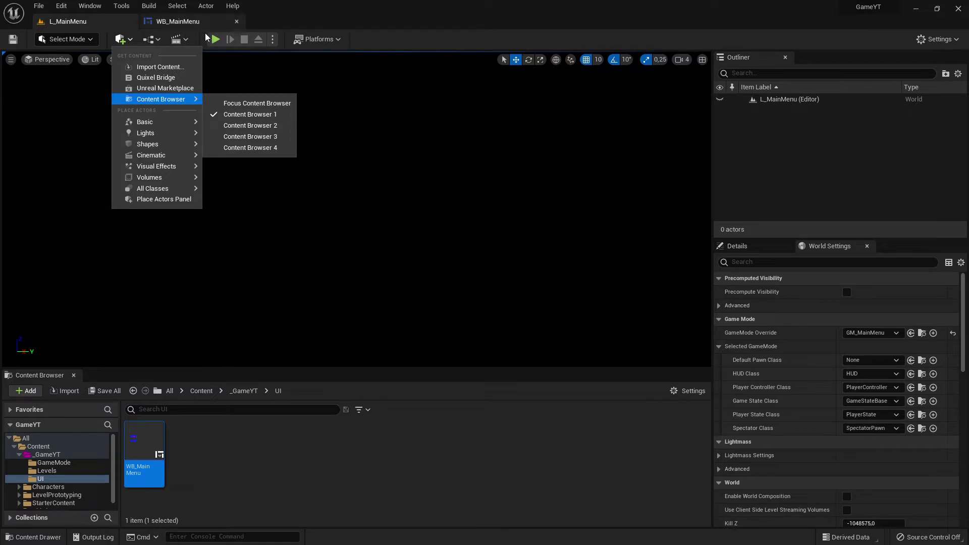
{"action": "left_click", "coordinate": [401, 46]}
{"action": "left_click", "coordinate": [123, 40]}
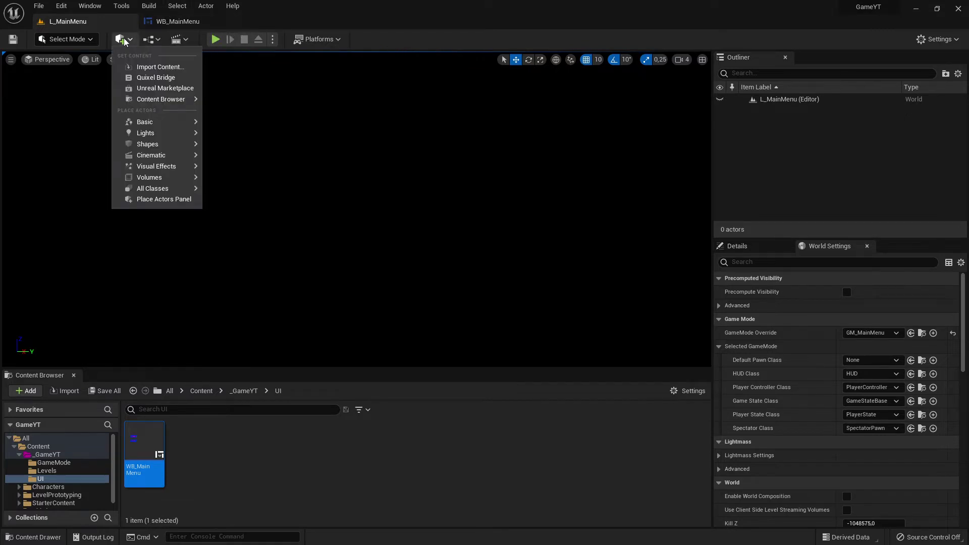
{"action": "left_click", "coordinate": [122, 6]}
{"action": "mouse_move", "coordinate": [150, 10]}
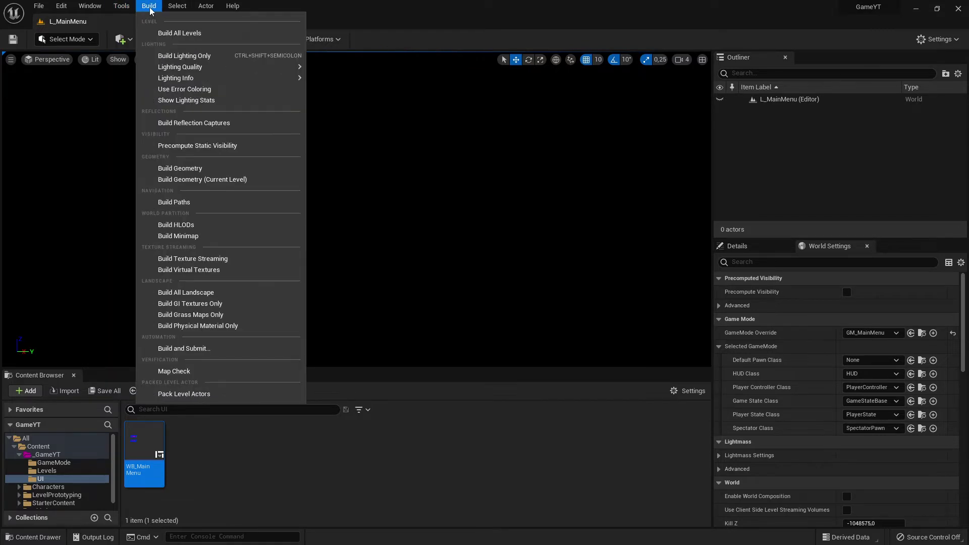
{"action": "left_click", "coordinate": [90, 6]}
{"action": "left_click", "coordinate": [177, 5]}
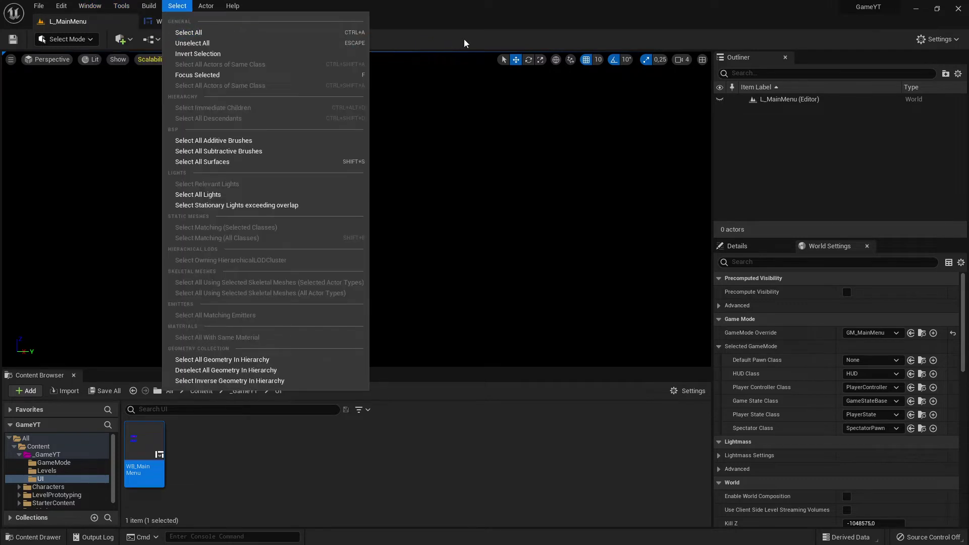
{"action": "left_click", "coordinate": [266, 41]}
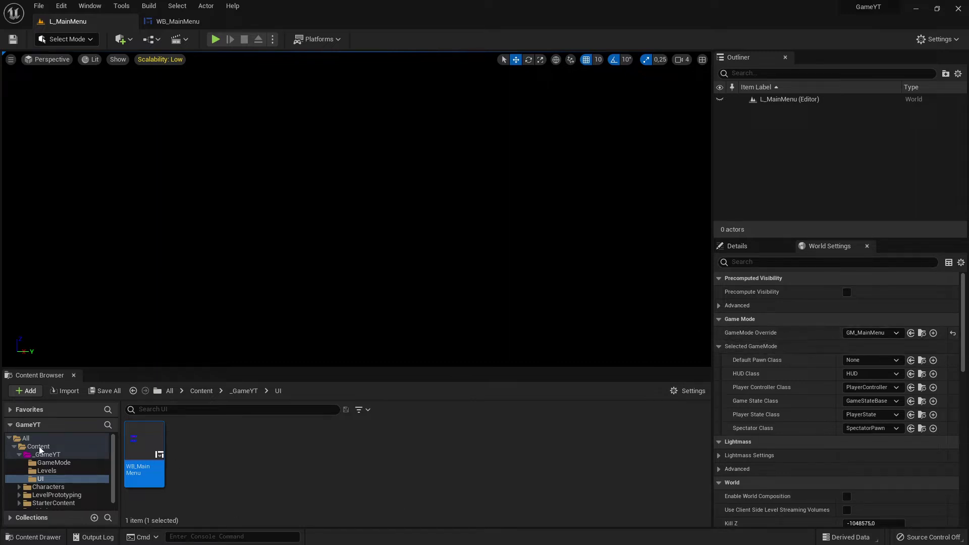
Locate the level's GM_MainMenu game mode asset and open it in the full Blueprint editor
{"action": "left_click", "coordinate": [923, 334]}
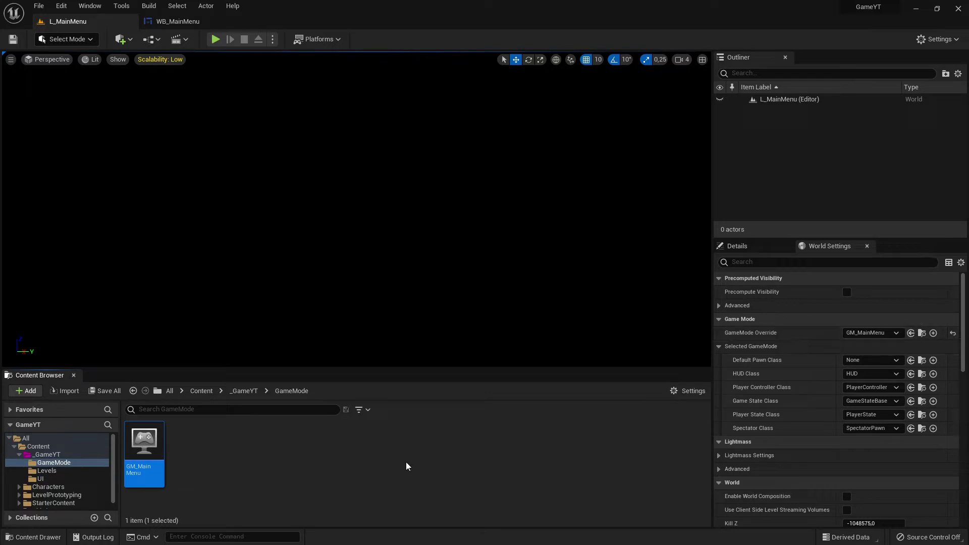
{"action": "double_click", "coordinate": [158, 451]}
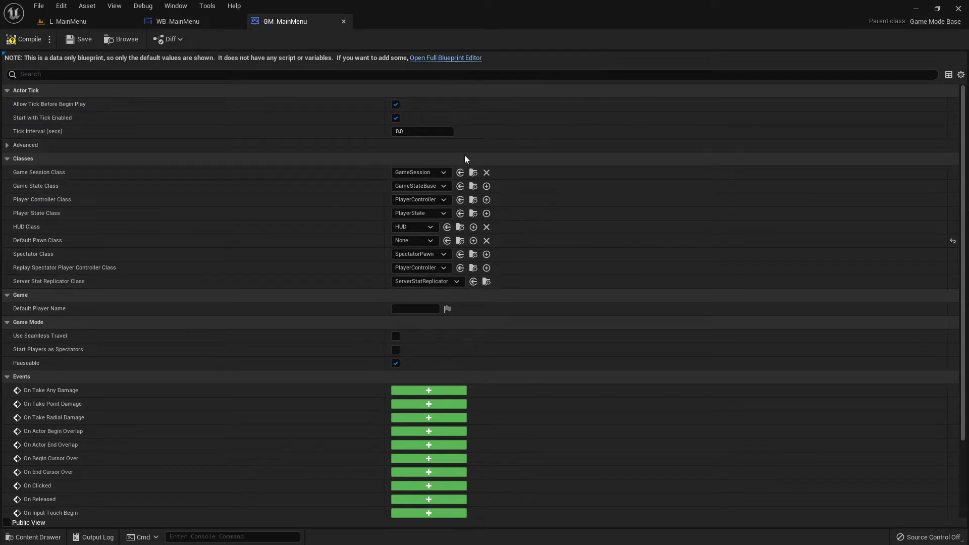
{"action": "left_click", "coordinate": [451, 58]}
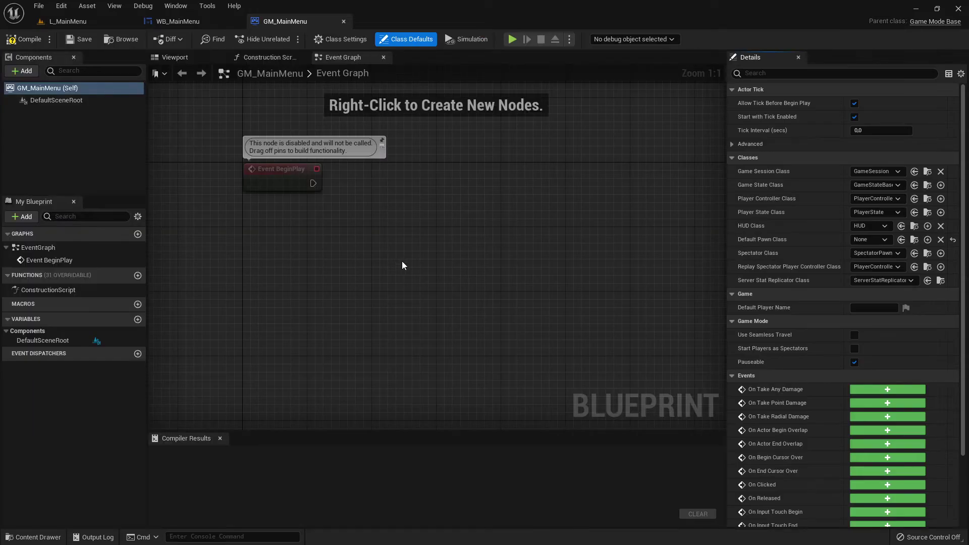
Close the WB_MainMenu widget editor and return to the GM_MainMenu blueprint
{"action": "left_click", "coordinate": [187, 20]}
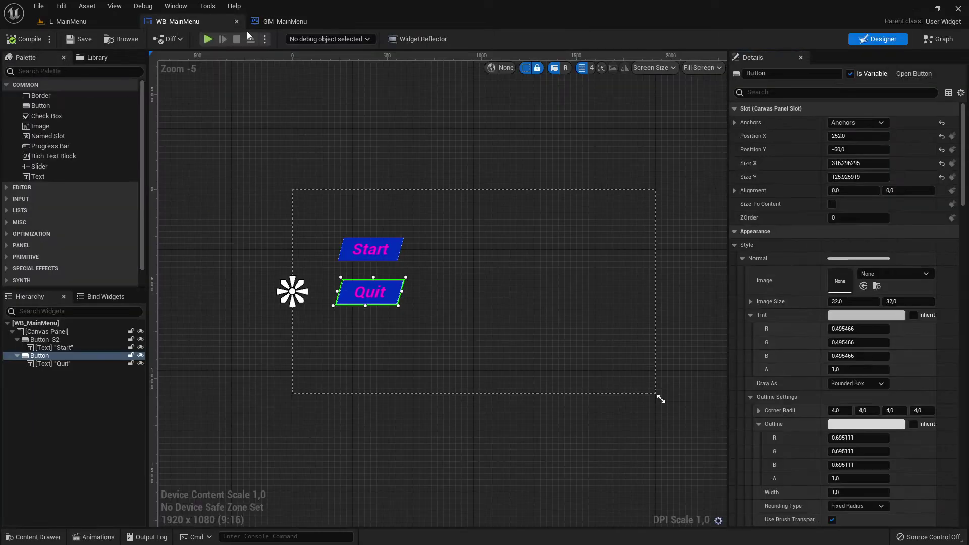
{"action": "left_click", "coordinate": [287, 25]}
{"action": "left_click", "coordinate": [207, 23]}
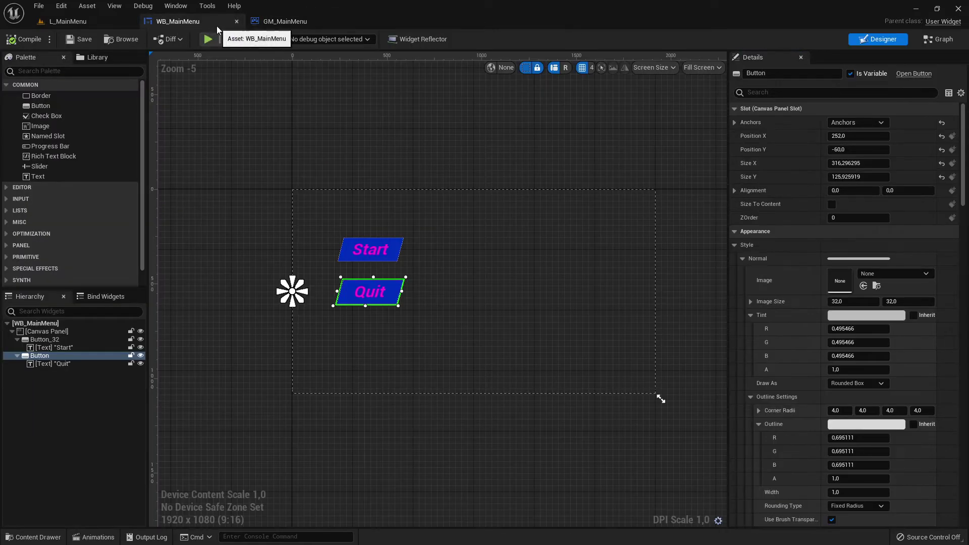
{"action": "left_click", "coordinate": [237, 22]}
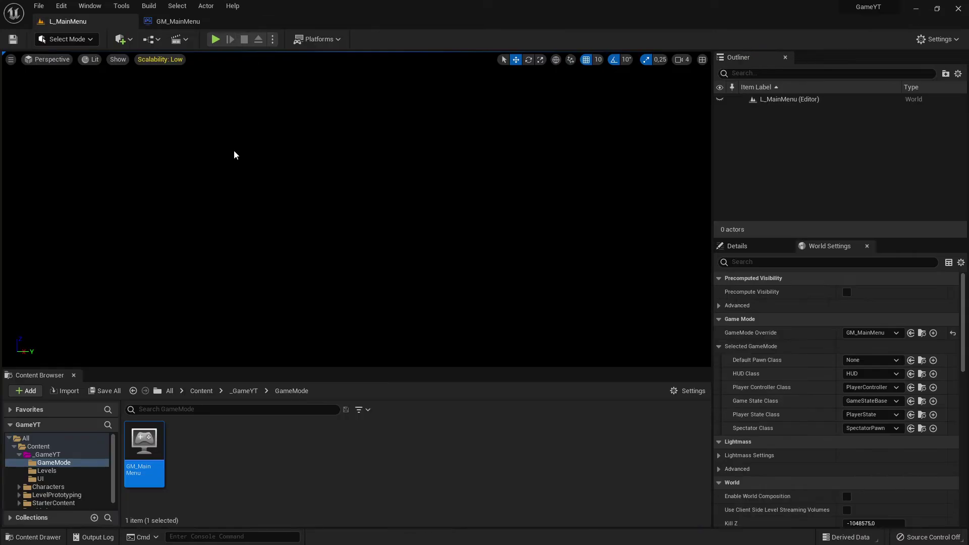
{"action": "left_click", "coordinate": [181, 21]}
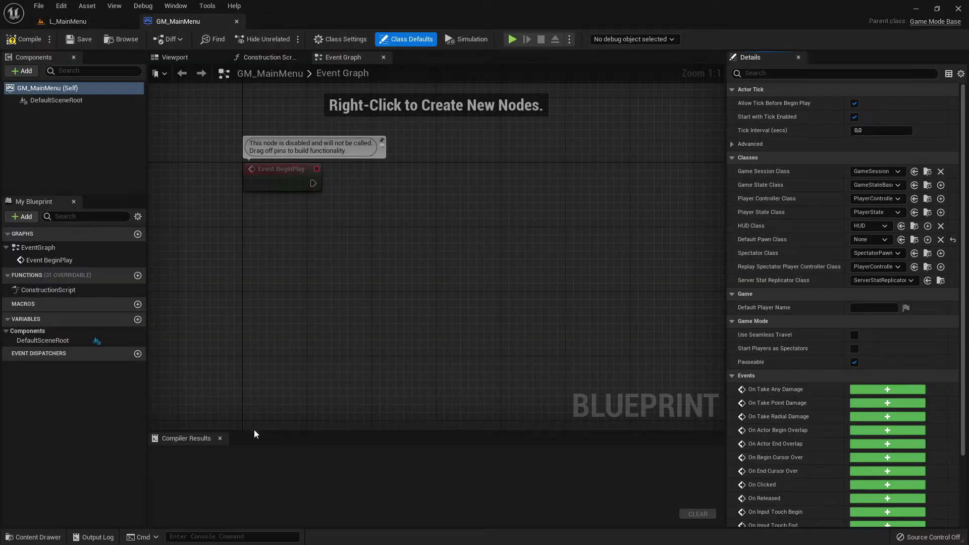
Close the Compiler Results and narrow the Details area to give the GM_MainMenu Event Graph more room
{"action": "left_click", "coordinate": [219, 438]}
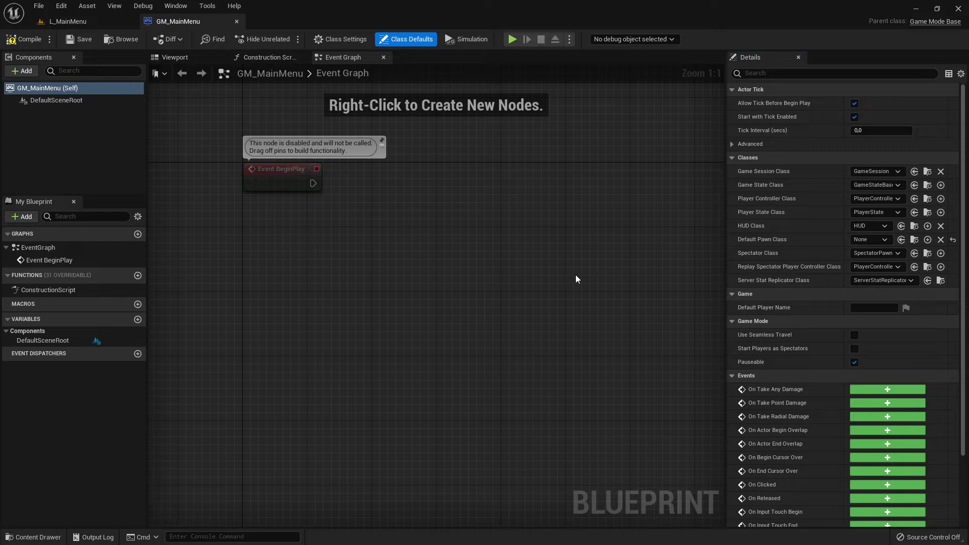
{"action": "right_click_drag", "start_coordinate": [435, 189], "coordinate": [451, 323]}
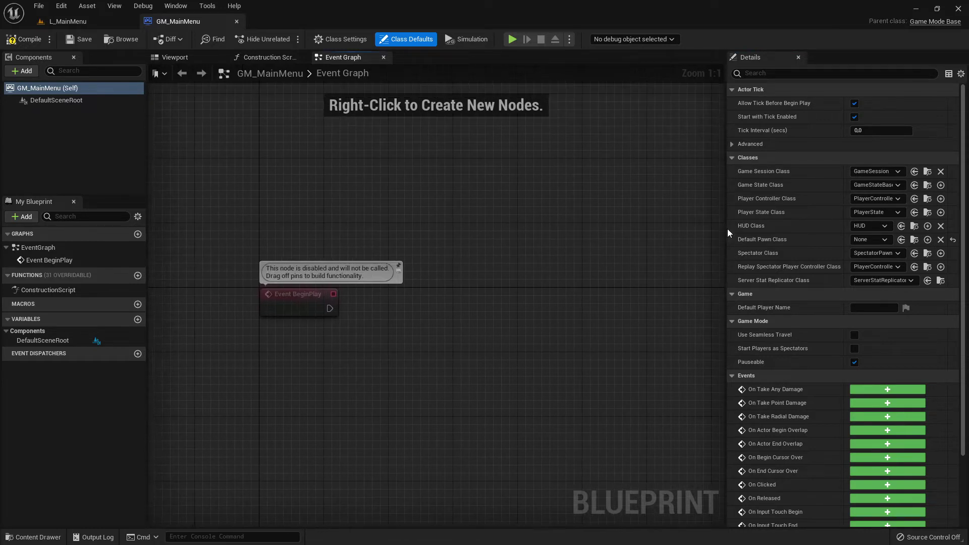
{"action": "left_click_drag", "start_coordinate": [727, 206], "coordinate": [763, 210]}
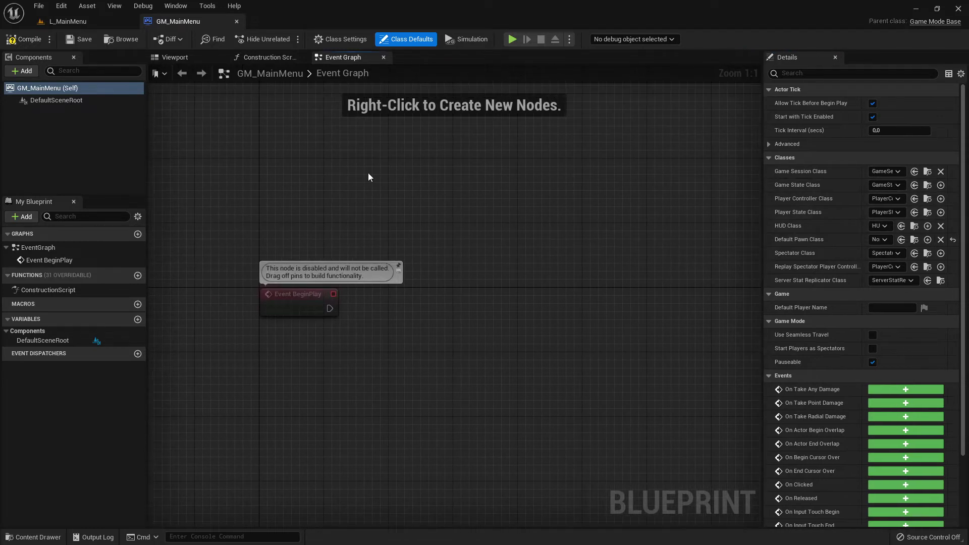
Examine GM_MainMenu's Viewport, Event Graph and Construction Script, ending on the Event Graph
{"action": "left_click", "coordinate": [175, 57]}
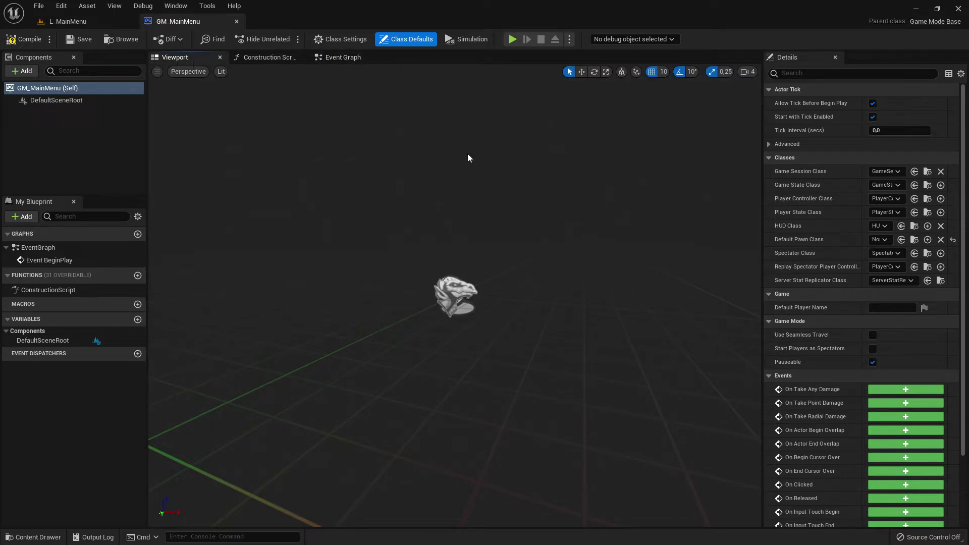
{"action": "left_click", "coordinate": [344, 58]}
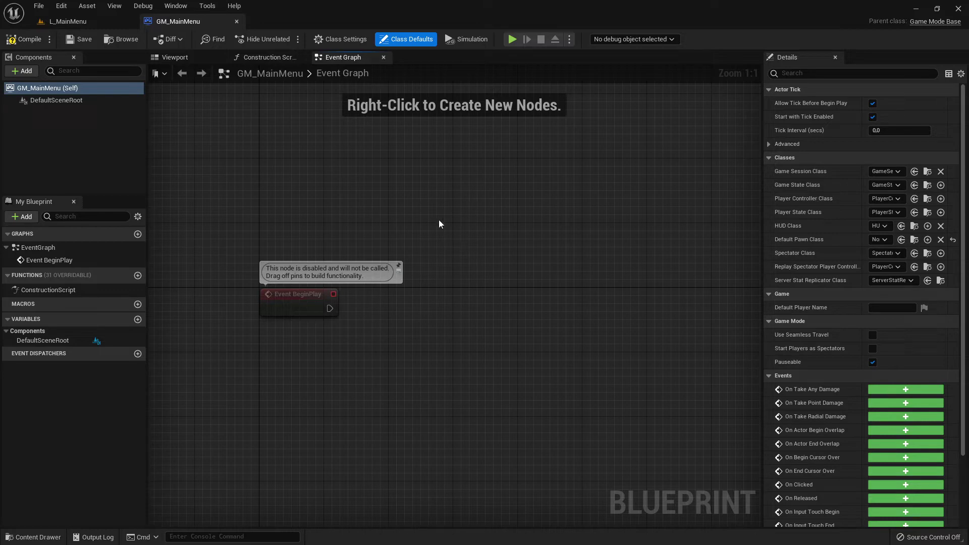
{"action": "right_click_drag", "start_coordinate": [439, 222], "coordinate": [412, 239]}
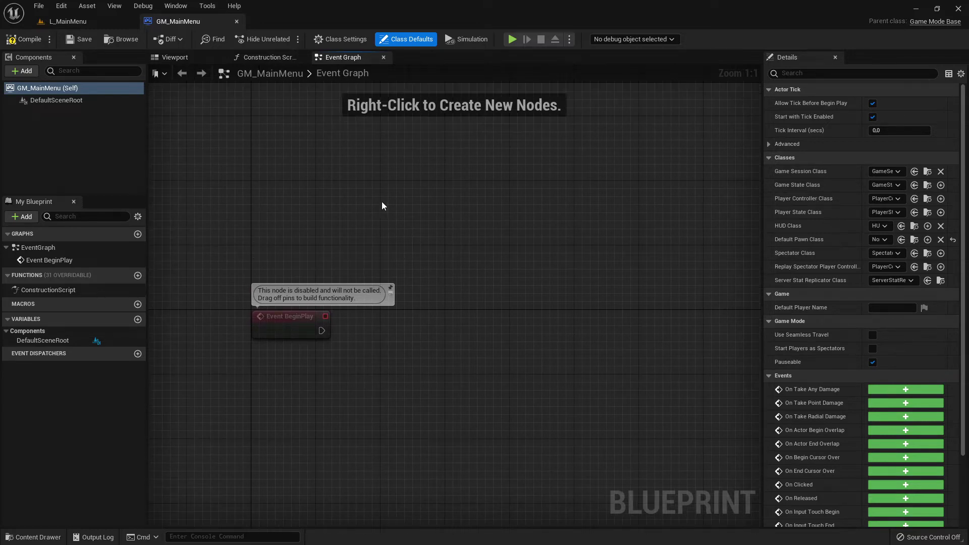
{"action": "right_click_drag", "start_coordinate": [382, 202], "coordinate": [379, 175]}
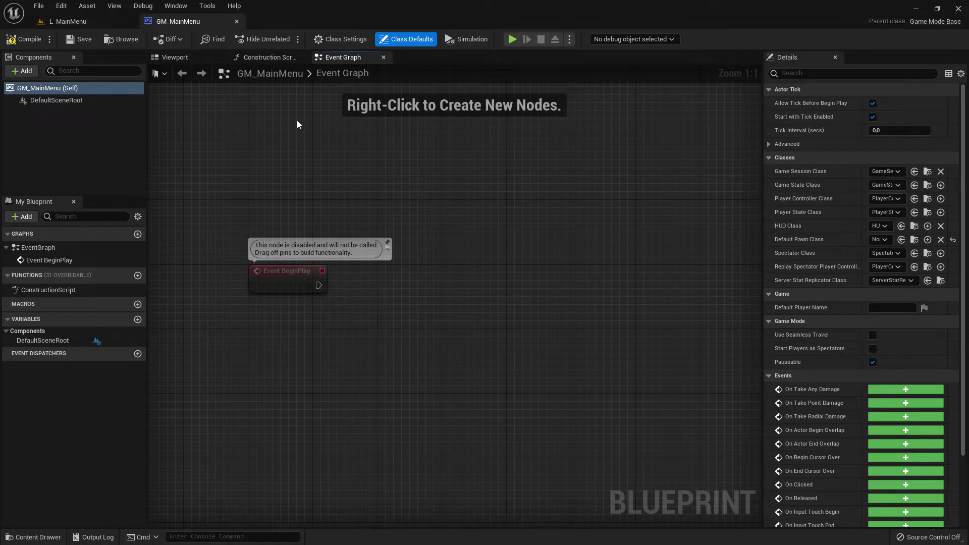
{"action": "left_click", "coordinate": [269, 57]}
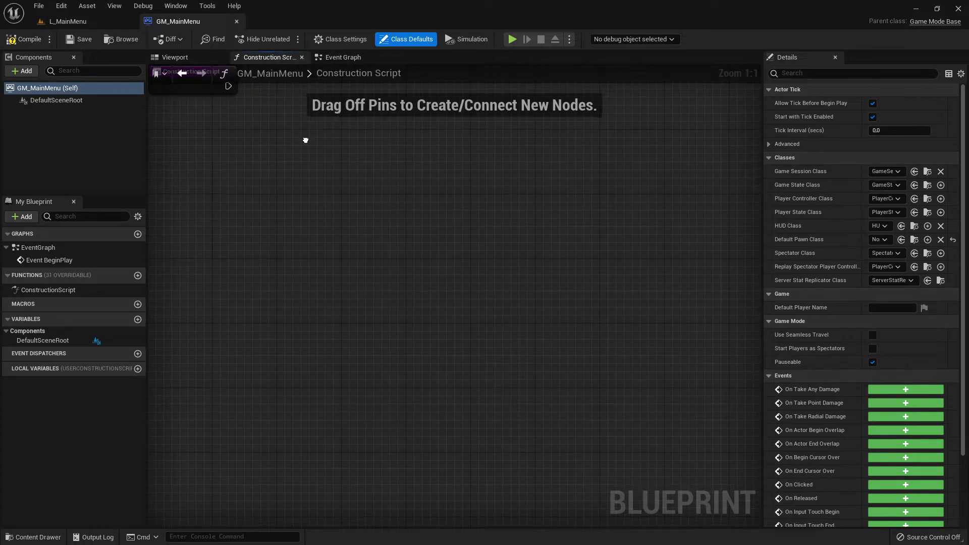
{"action": "right_click_drag", "start_coordinate": [306, 140], "coordinate": [389, 322]}
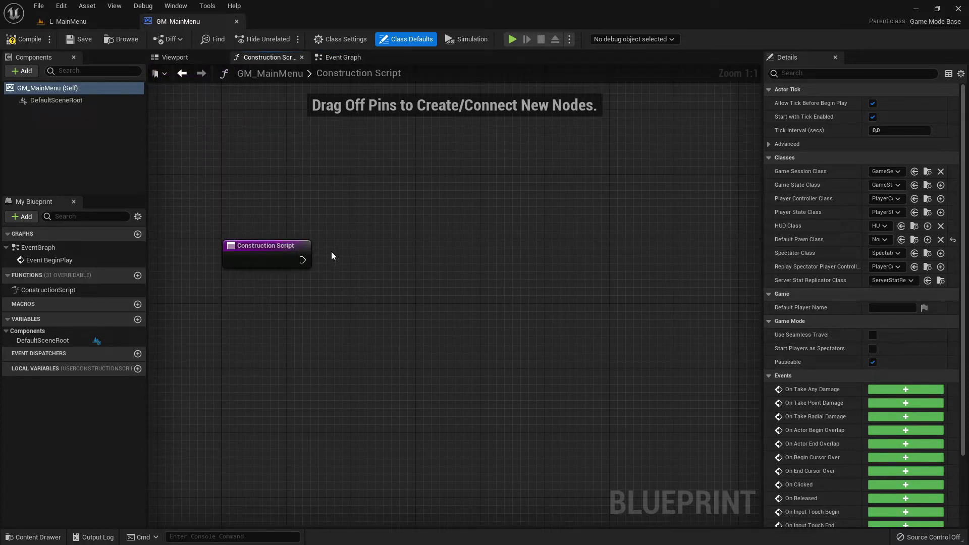
{"action": "left_click", "coordinate": [338, 58]}
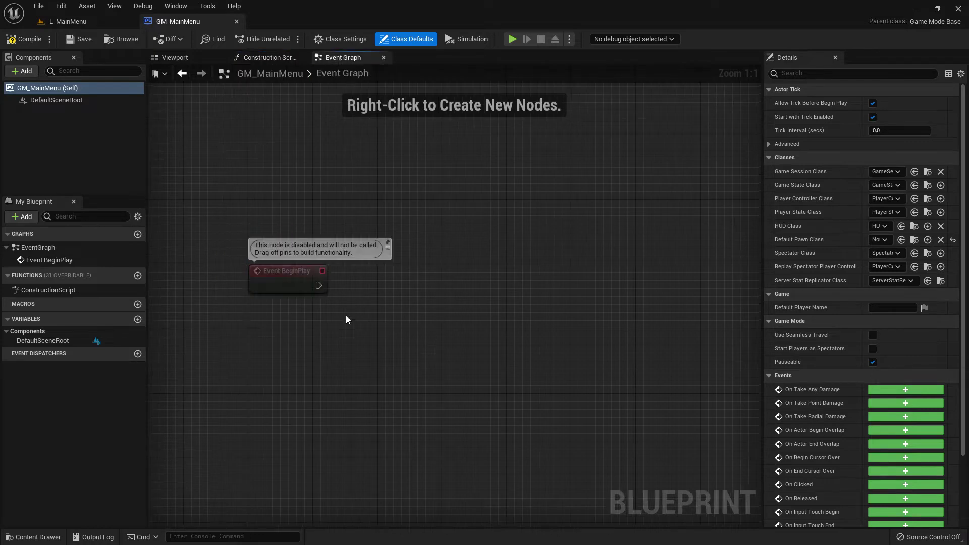
{"action": "left_click_drag", "start_coordinate": [235, 224], "coordinate": [412, 327]}
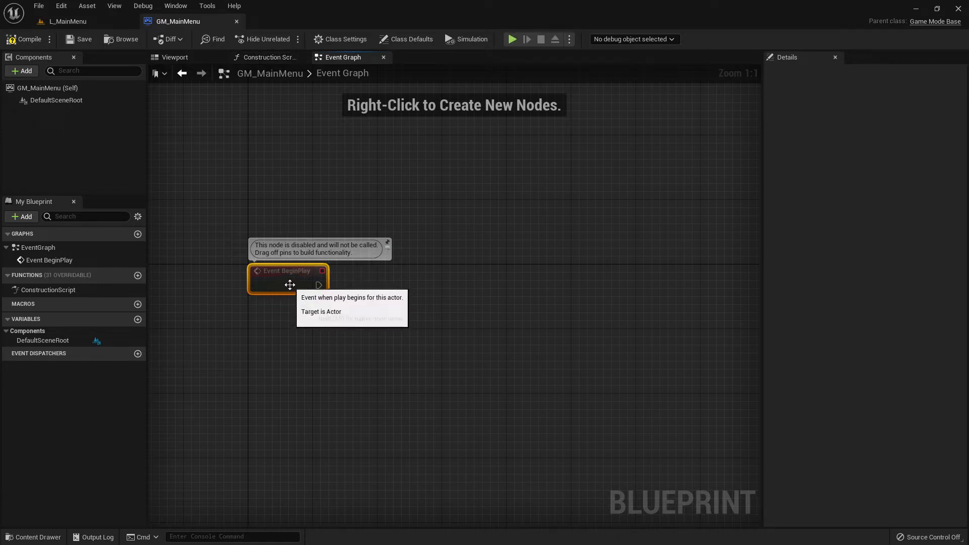
{"action": "left_click", "coordinate": [327, 338]}
{"action": "left_click", "coordinate": [282, 277]}
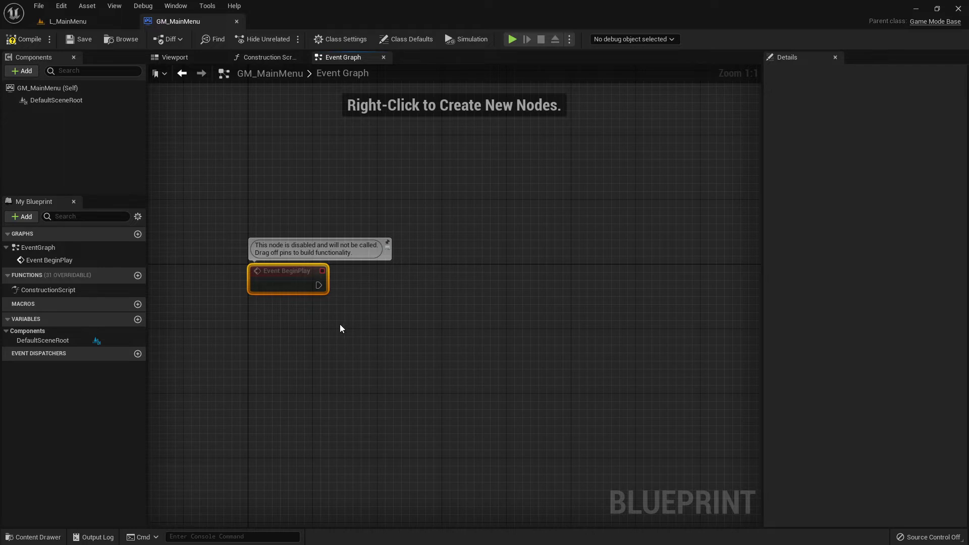
{"action": "left_click_drag", "start_coordinate": [319, 285], "coordinate": [378, 292]}
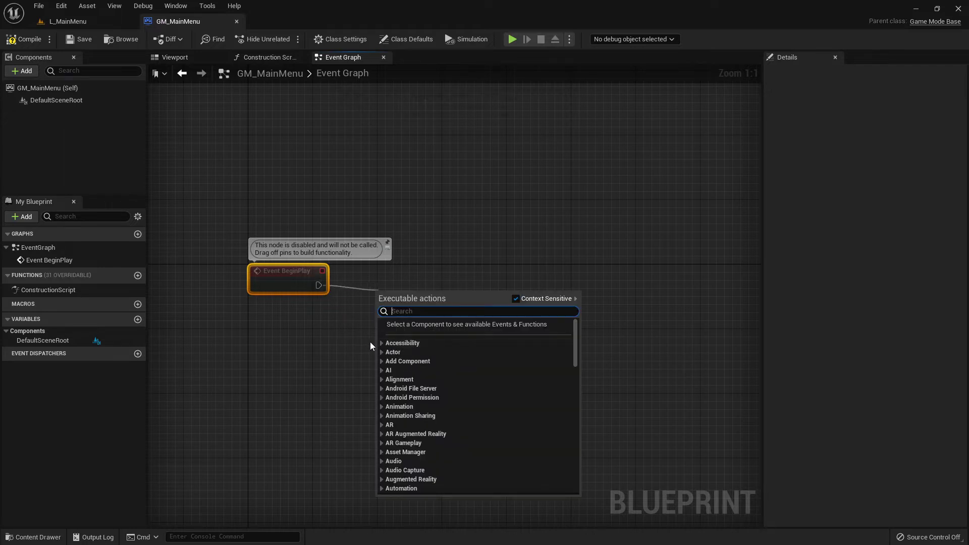
{"action": "left_click", "coordinate": [403, 279]}
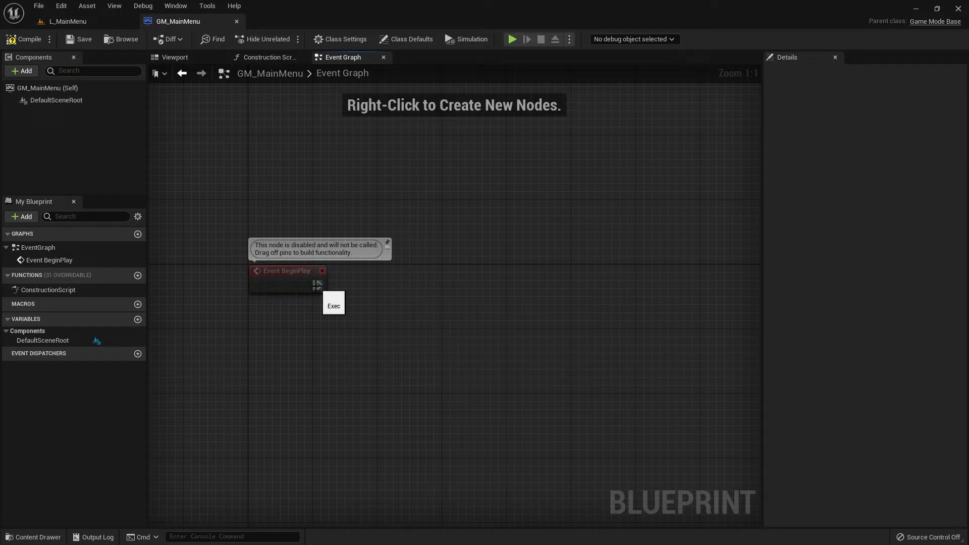
{"action": "left_click", "coordinate": [75, 21]}
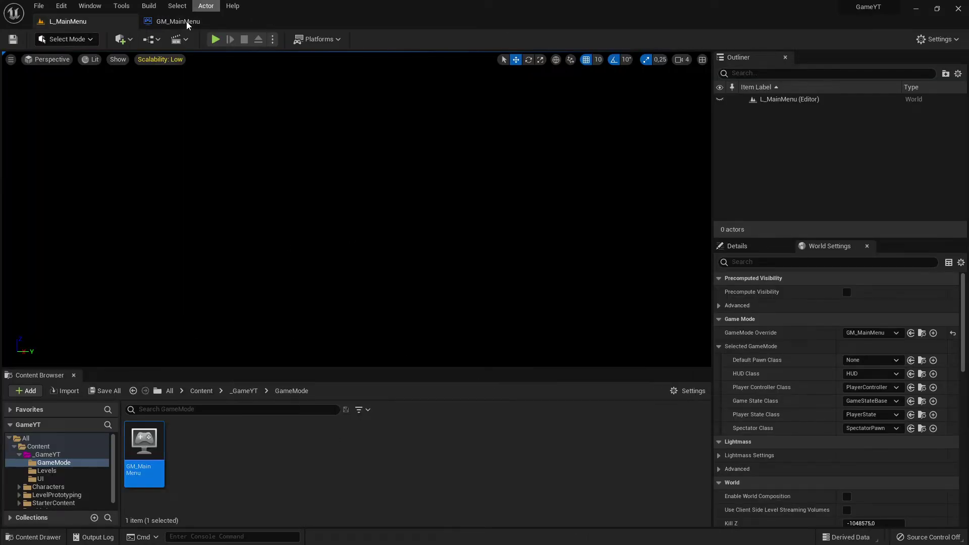
{"action": "left_click", "coordinate": [173, 22]}
Add a Create Widget node to the Event Graph, executed from Event BeginPlay
{"action": "left_click_drag", "start_coordinate": [318, 286], "coordinate": [466, 280]}
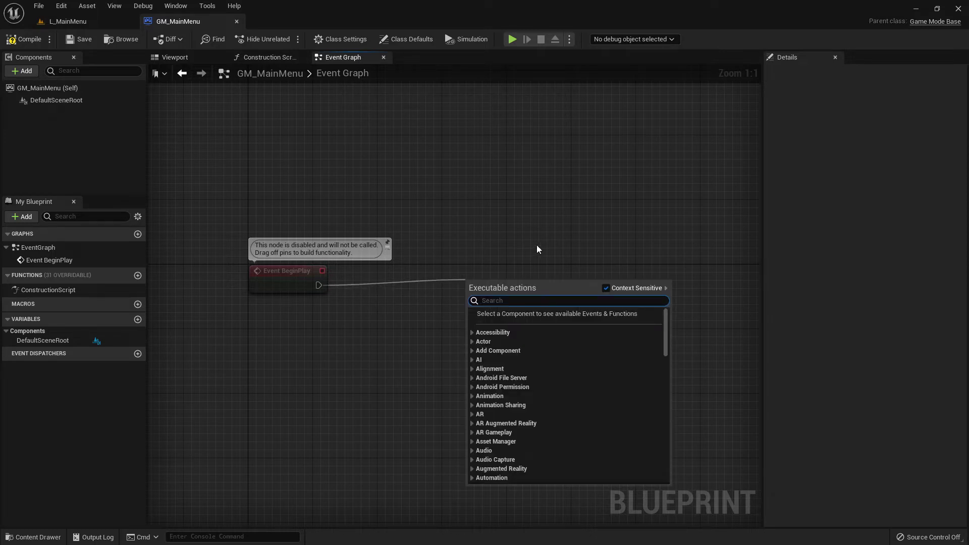
{"action": "type", "text": "cre"}
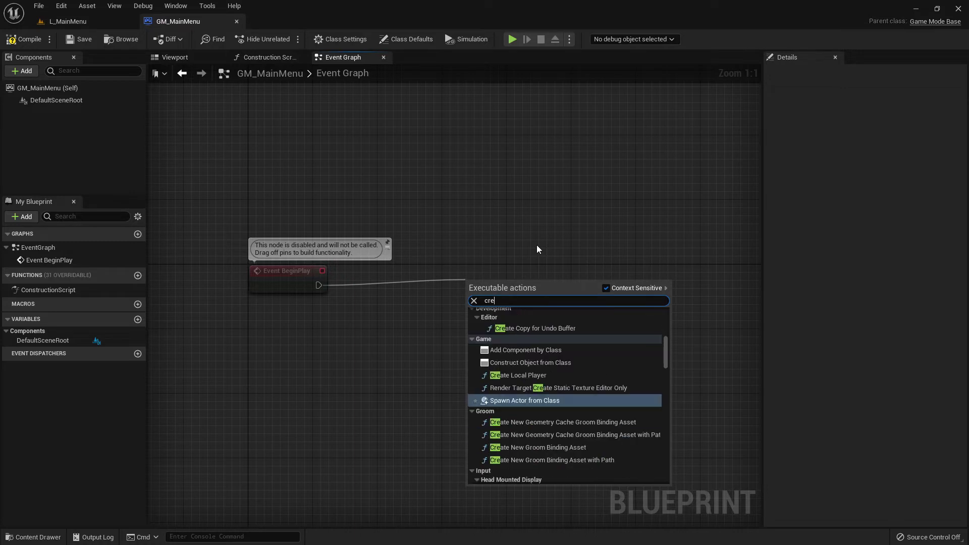
{"action": "type", "text": "ate wid"}
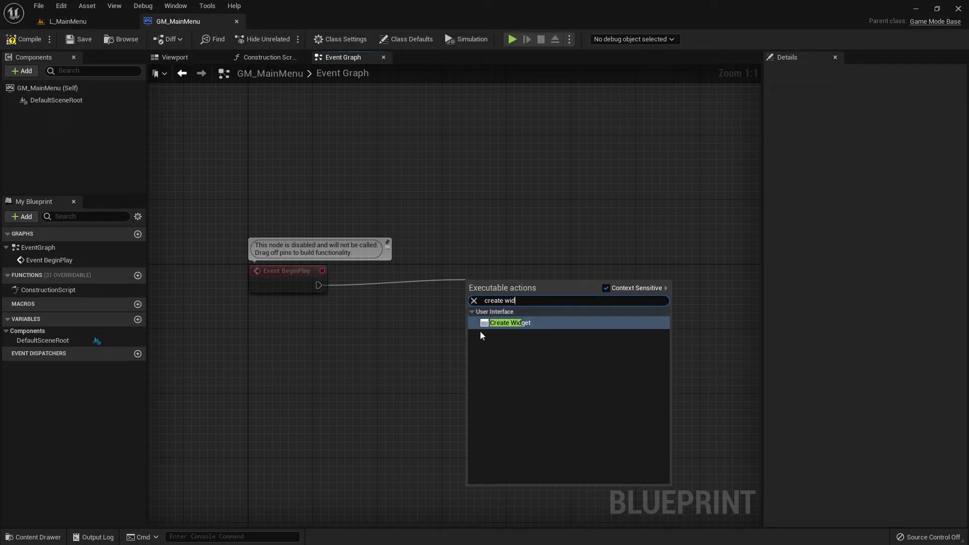
{"action": "left_click", "coordinate": [510, 323]}
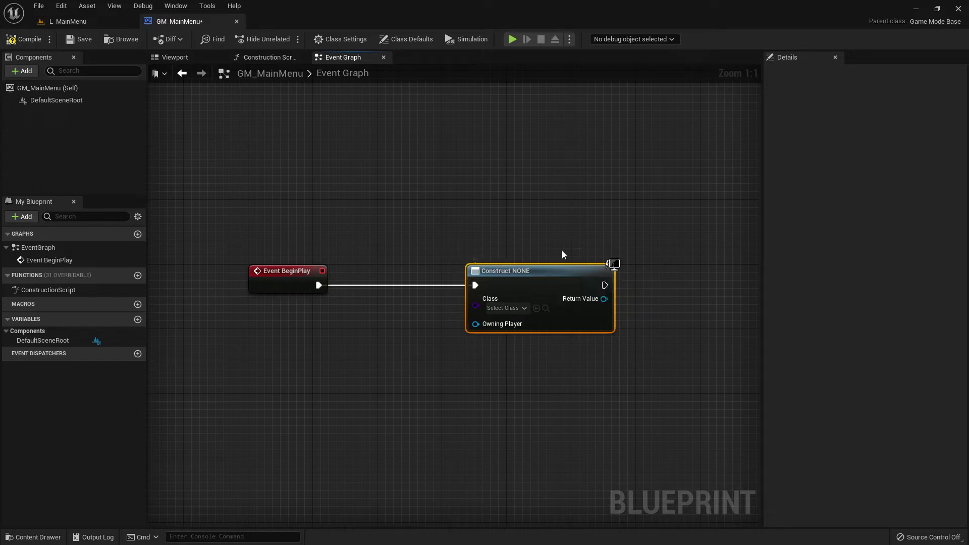
{"action": "left_click", "coordinate": [115, 20]}
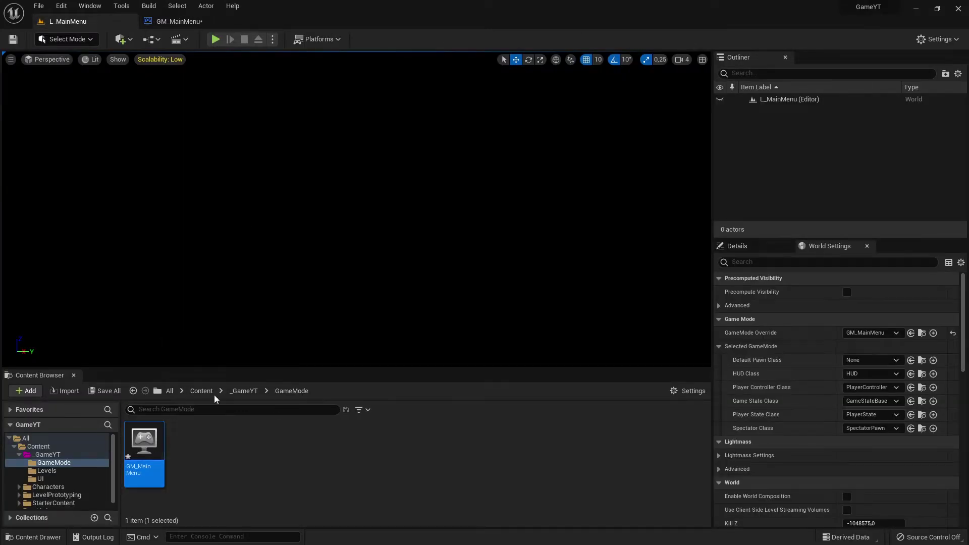
{"action": "left_click", "coordinate": [179, 24]}
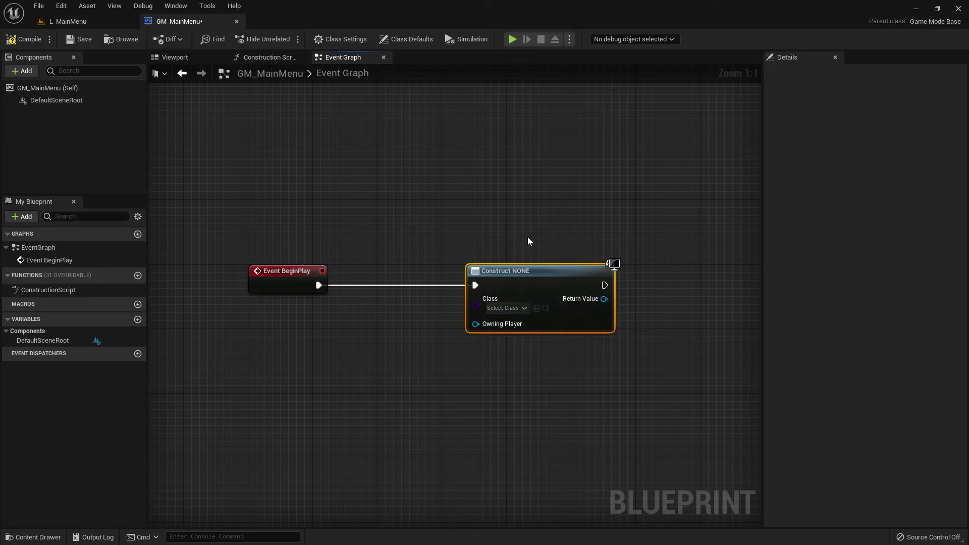
{"action": "left_click_drag", "start_coordinate": [446, 220], "coordinate": [575, 290]}
{"action": "left_click", "coordinate": [87, 22]}
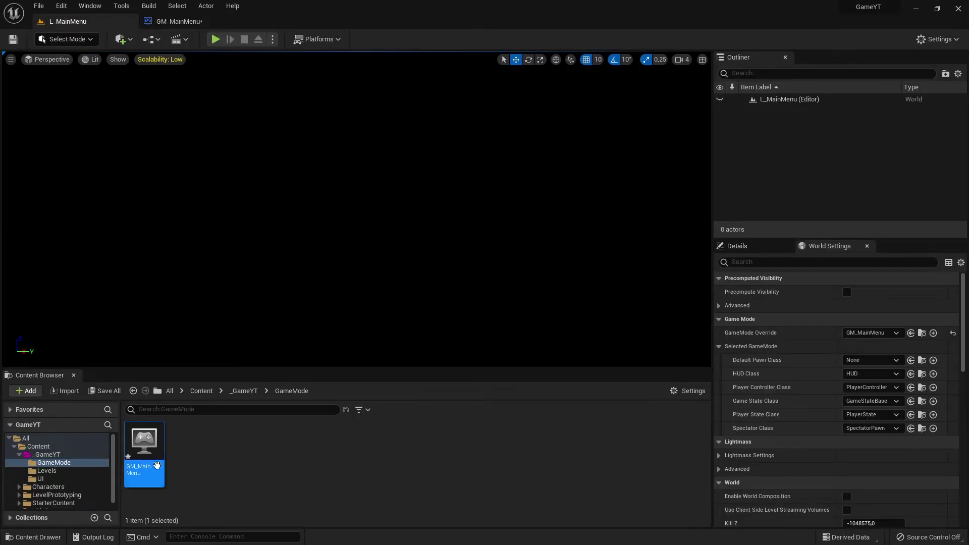
{"action": "left_click", "coordinate": [167, 21]}
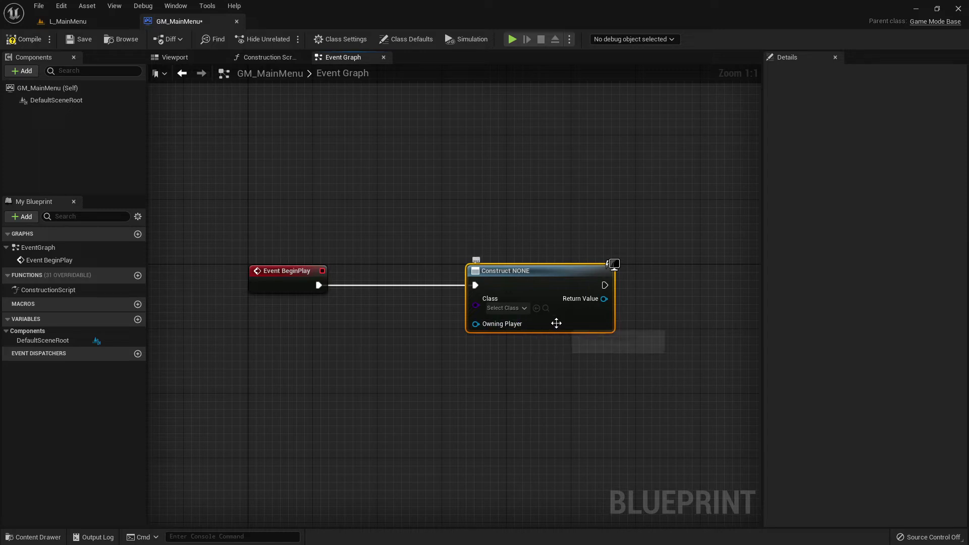
Set the Create Widget node's class to WB_MainMenu, then compile and save the blueprint
{"action": "left_click", "coordinate": [515, 311]}
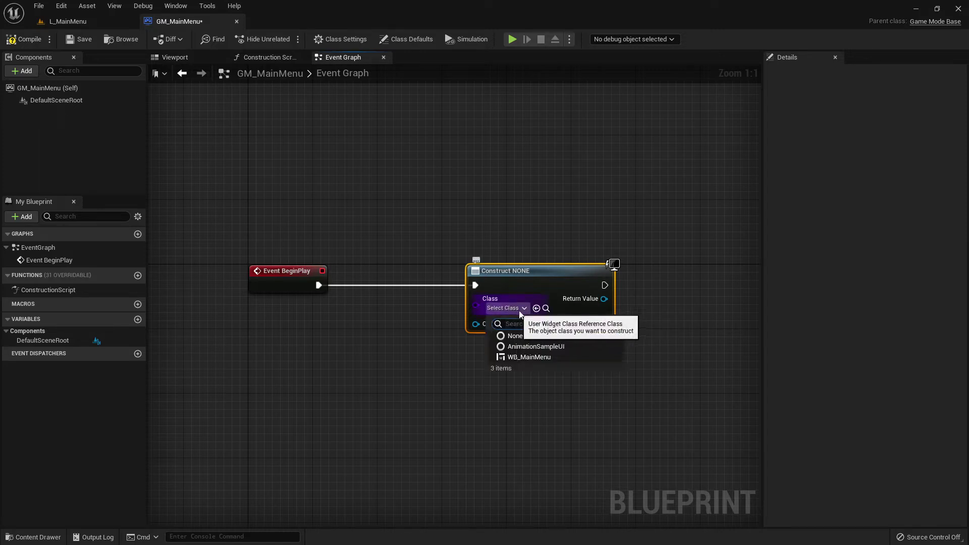
{"action": "left_click", "coordinate": [540, 357]}
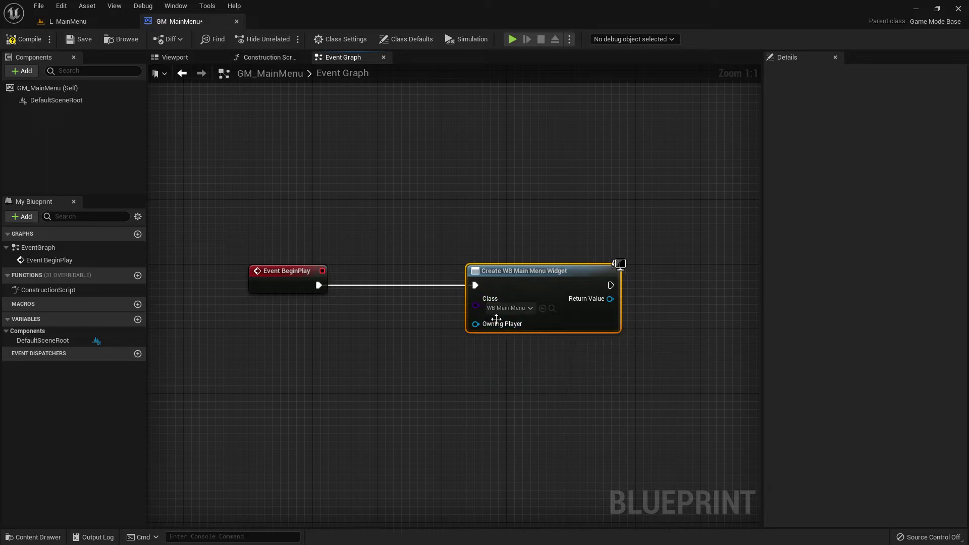
{"action": "right_click_drag", "start_coordinate": [534, 320], "coordinate": [438, 301]}
{"action": "left_click_drag", "start_coordinate": [506, 284], "coordinate": [466, 283]}
{"action": "right_click_drag", "start_coordinate": [466, 283], "coordinate": [493, 277]}
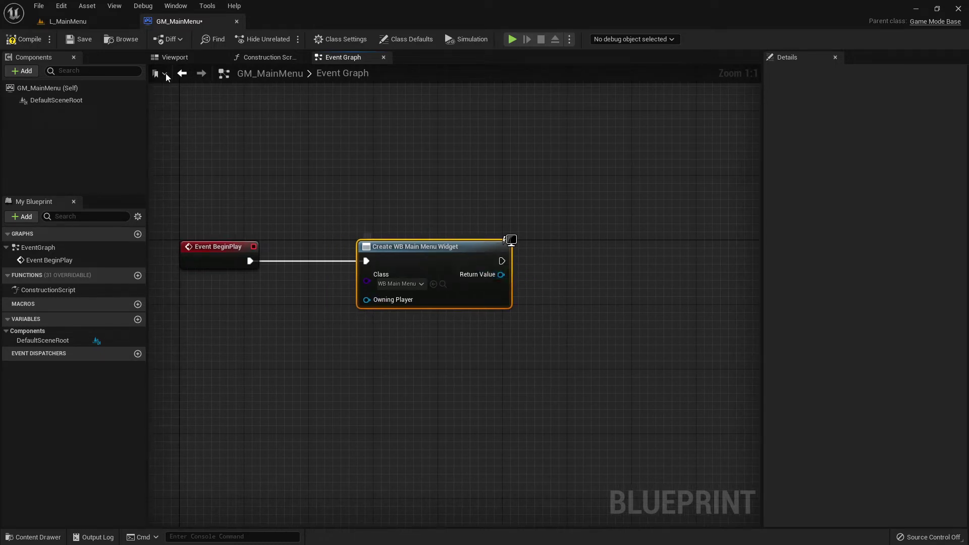
{"action": "left_click", "coordinate": [11, 40]}
{"action": "left_click", "coordinate": [78, 39]}
Play-test the game mode in a preview window from the GM_MainMenu blueprint and close the preview
{"action": "left_click", "coordinate": [69, 21]}
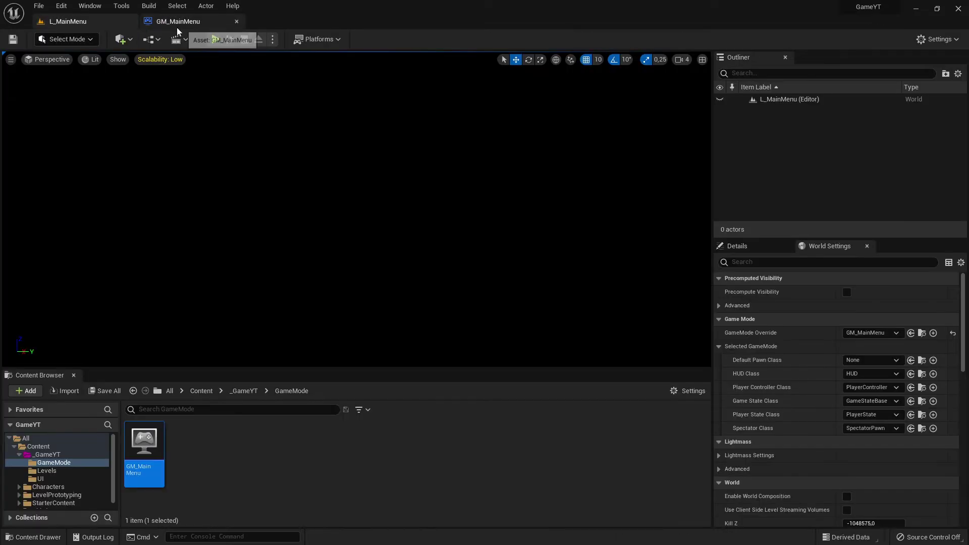
{"action": "left_click", "coordinate": [170, 25]}
{"action": "left_click", "coordinate": [512, 39]}
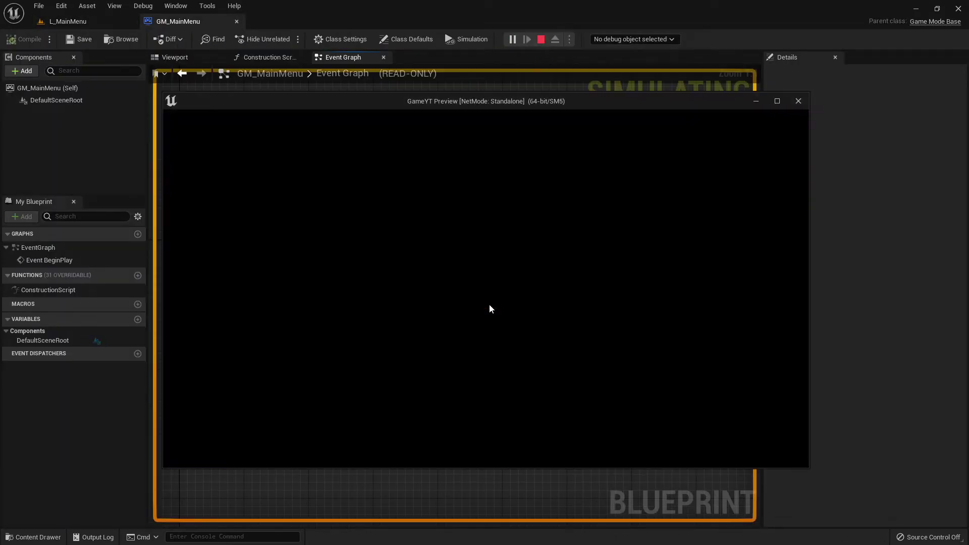
{"action": "left_click", "coordinate": [798, 101]}
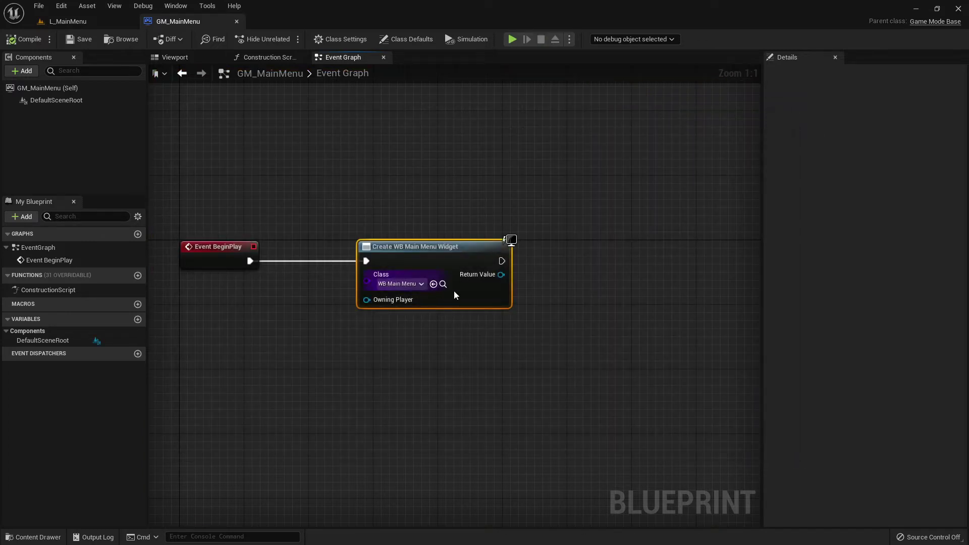
Add an Add to Viewport node targeting the created widget's Return Value and align it with the Create WB Main Menu Widget node
{"action": "right_click_drag", "start_coordinate": [551, 303], "coordinate": [414, 324]}
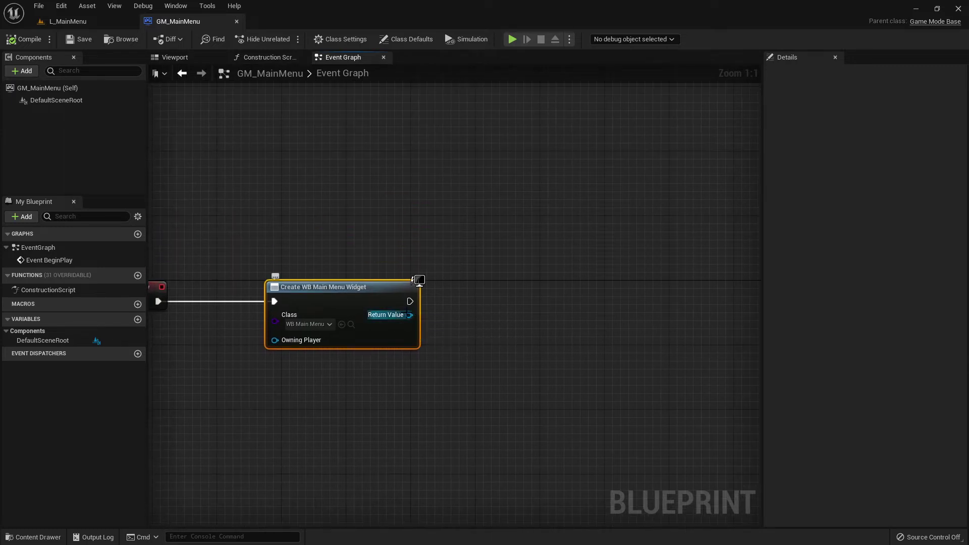
{"action": "left_click_drag", "start_coordinate": [408, 315], "coordinate": [478, 292]}
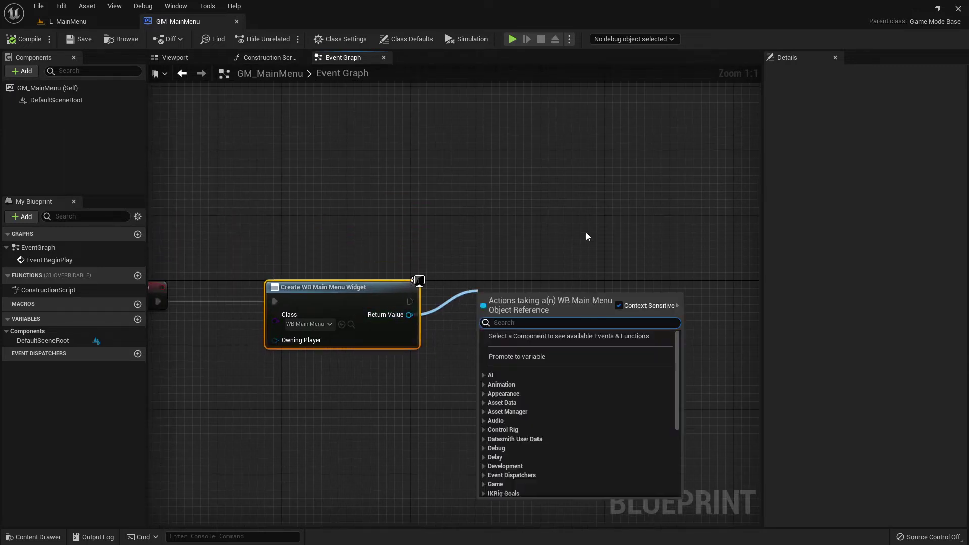
{"action": "type", "text": "add to"}
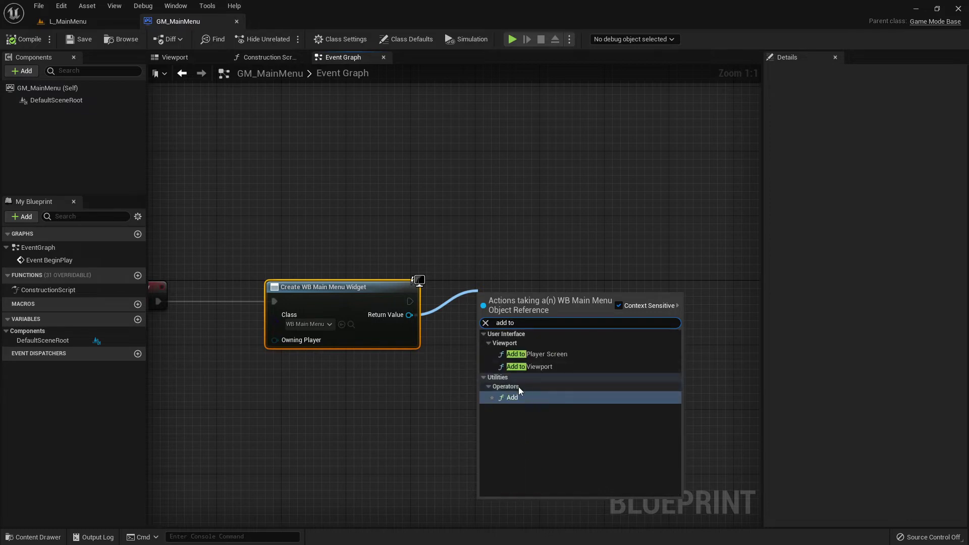
{"action": "left_click", "coordinate": [533, 365]}
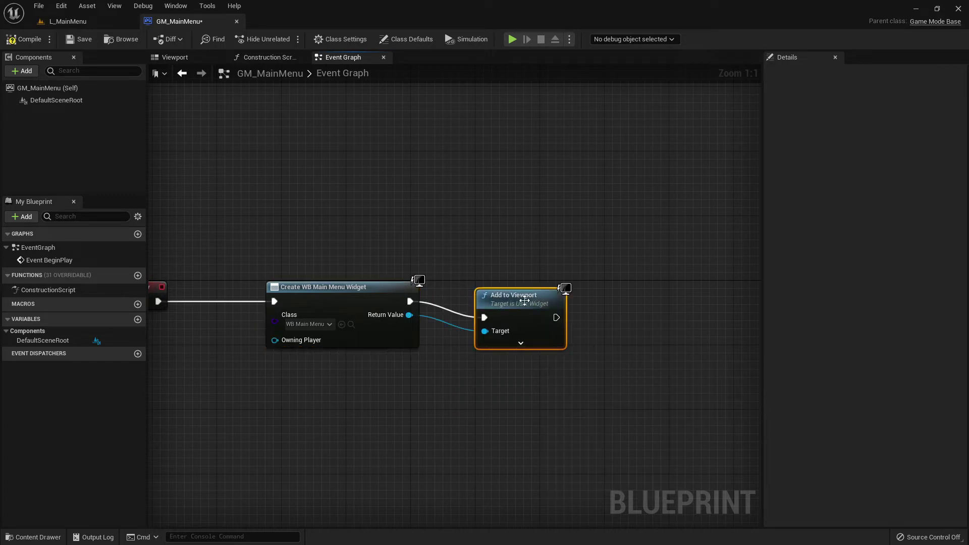
{"action": "left_click_drag", "start_coordinate": [516, 295], "coordinate": [531, 285]}
{"action": "key", "text": "Home"}
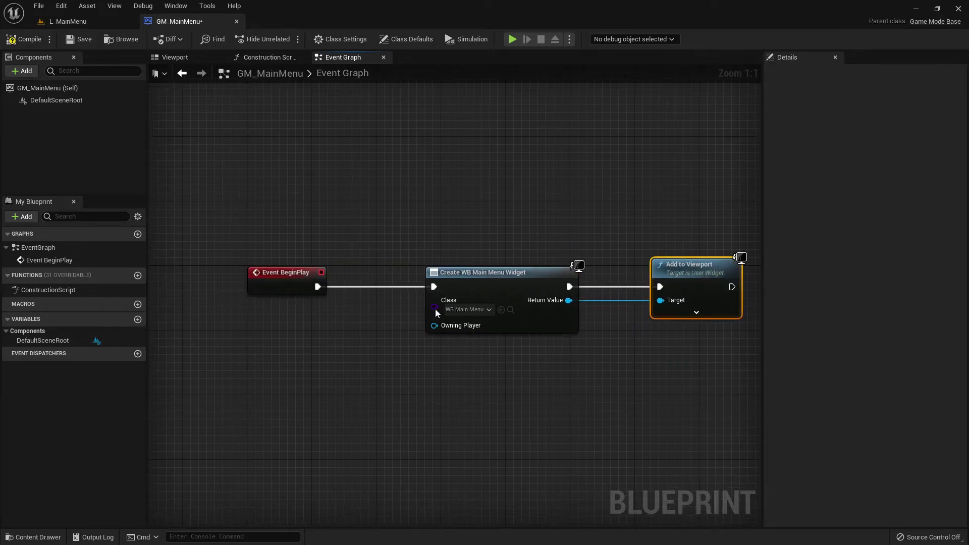
Shift the Add to Viewport node slightly farther from the Create WB Main Menu Widget node and save the blueprint
{"action": "right_click_drag", "start_coordinate": [615, 388], "coordinate": [497, 394]}
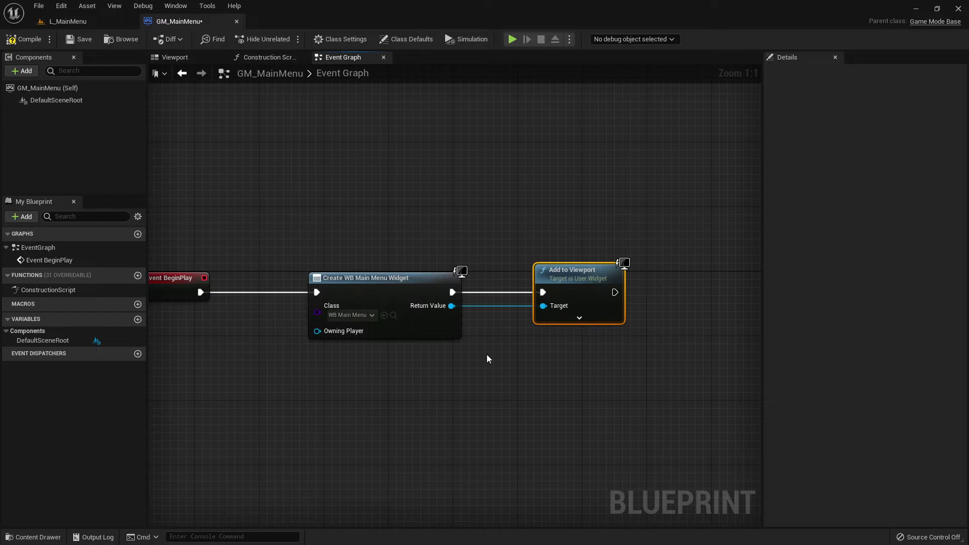
{"action": "right_click_drag", "start_coordinate": [536, 346], "coordinate": [460, 359]}
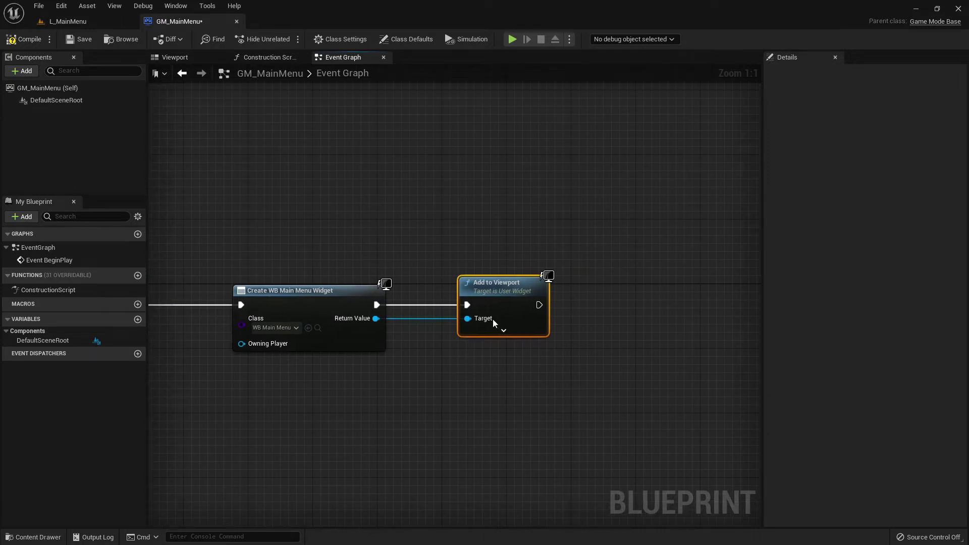
{"action": "left_click_drag", "start_coordinate": [494, 283], "coordinate": [502, 283]}
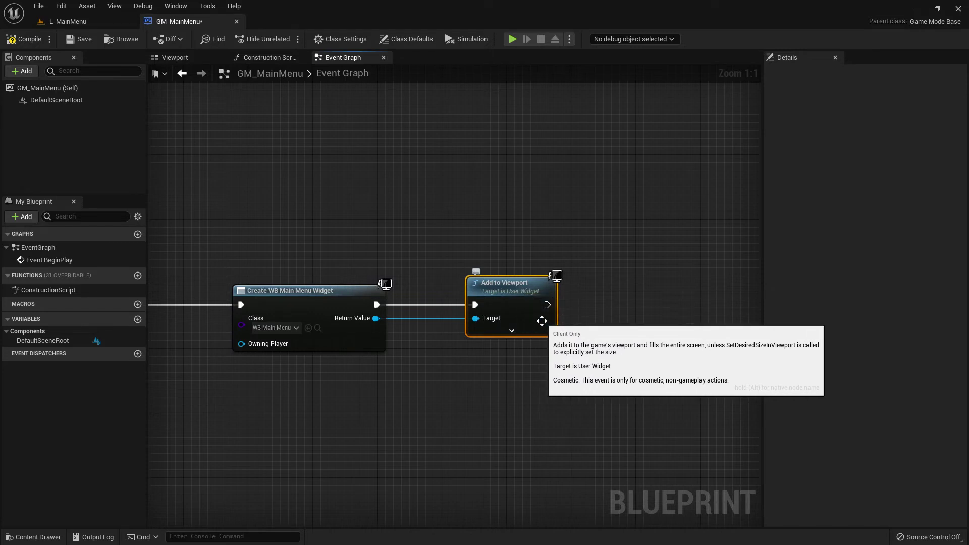
{"action": "key", "text": "Home"}
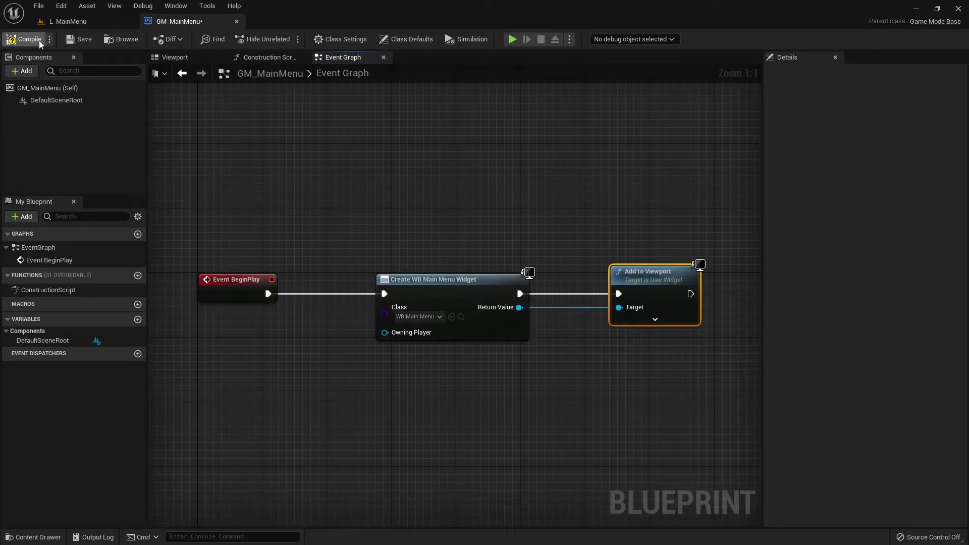
{"action": "left_click", "coordinate": [74, 40]}
Play-test the main menu in a preview window and in the L_MainMenu level viewport, ending each session
{"action": "left_click", "coordinate": [512, 39]}
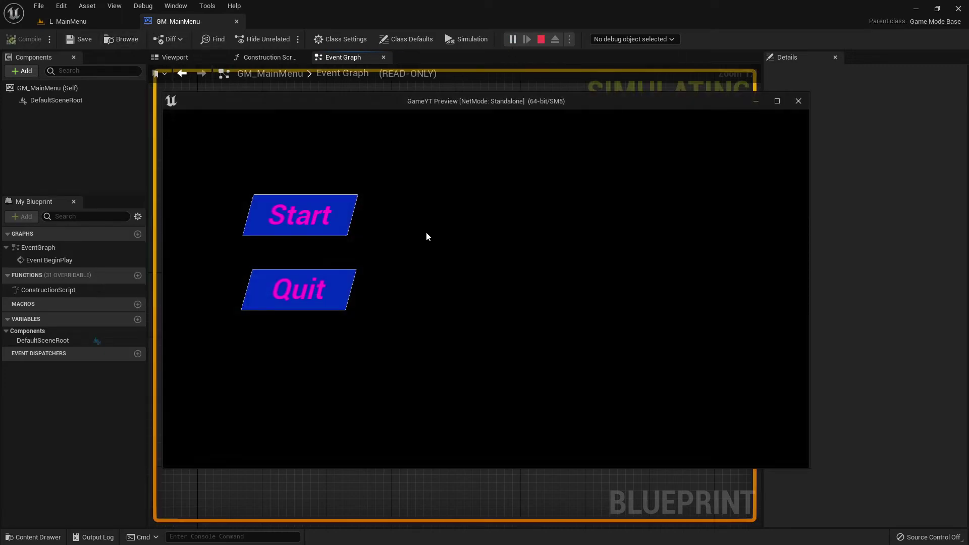
{"action": "left_click", "coordinate": [798, 101]}
{"action": "left_click", "coordinate": [96, 23]}
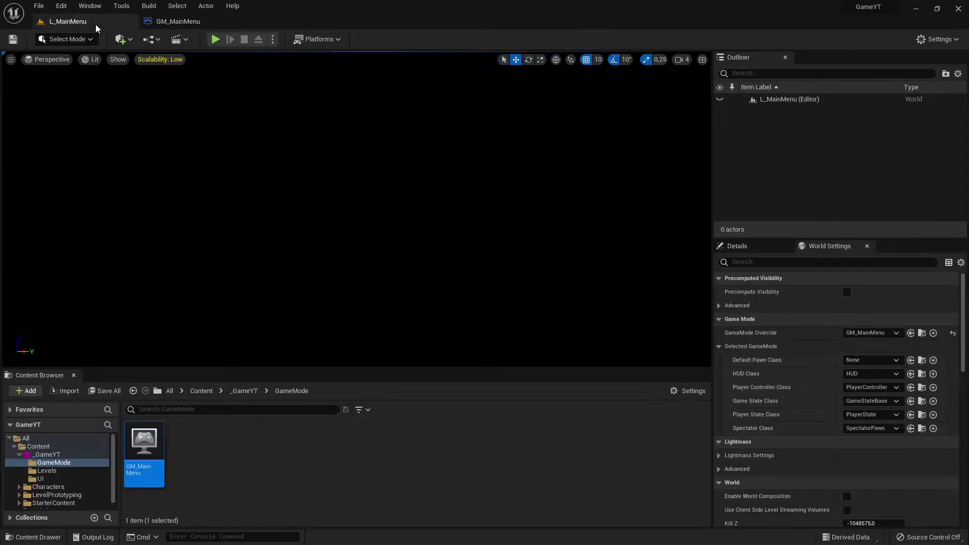
{"action": "left_click", "coordinate": [217, 38]}
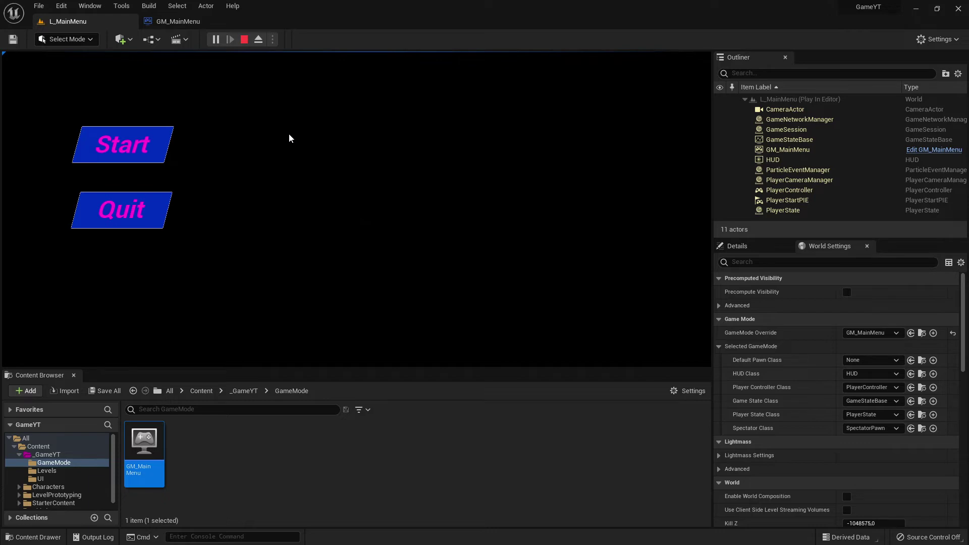
{"action": "key", "text": "Escape"}
{"action": "left_click", "coordinate": [171, 24]}
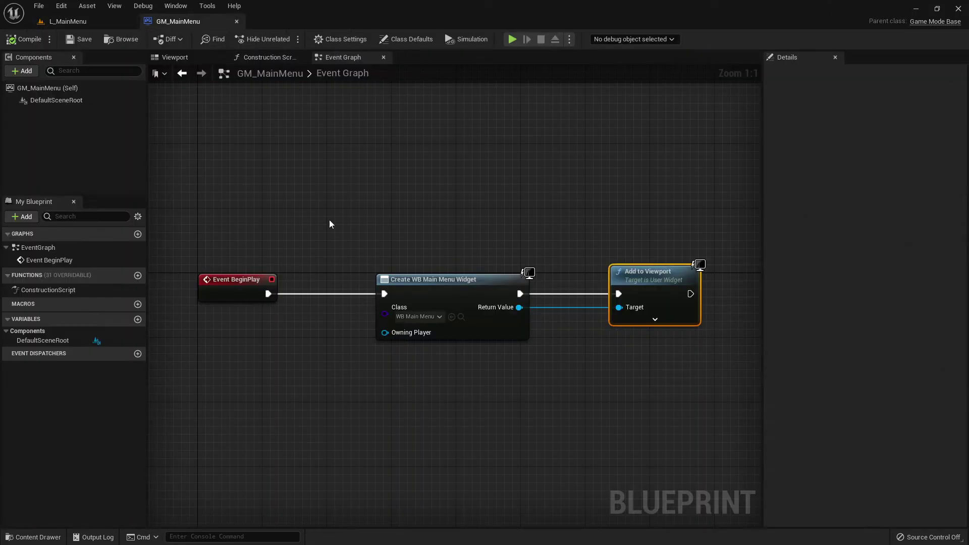
{"action": "left_click", "coordinate": [117, 39]}
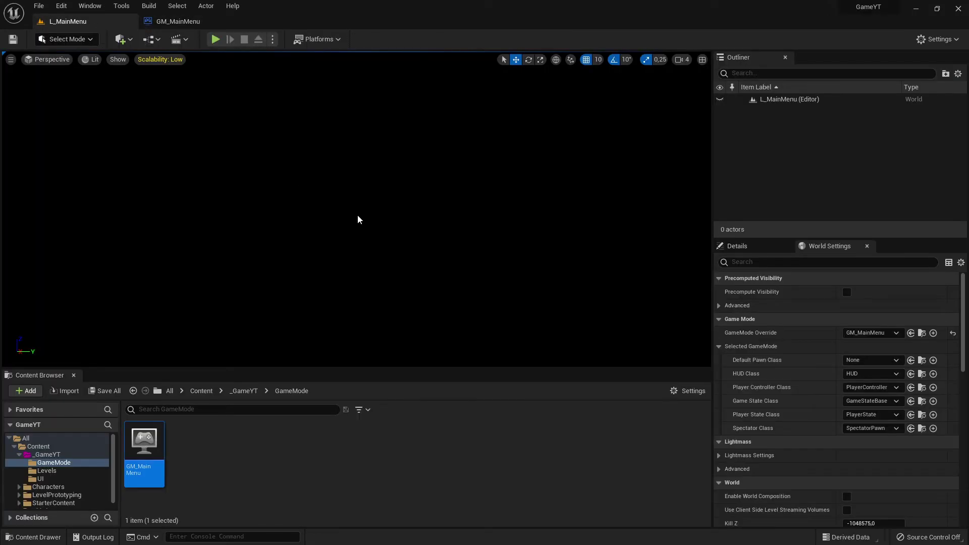
{"action": "right_click_drag", "start_coordinate": [358, 218], "coordinate": [373, 219]}
{"action": "left_click", "coordinate": [190, 23]}
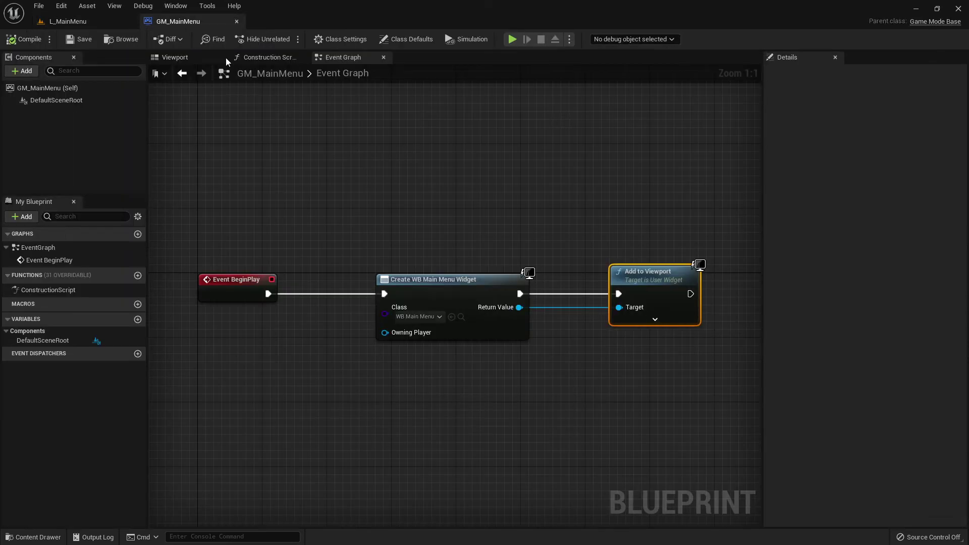
{"action": "right_click_drag", "start_coordinate": [568, 217], "coordinate": [558, 178]}
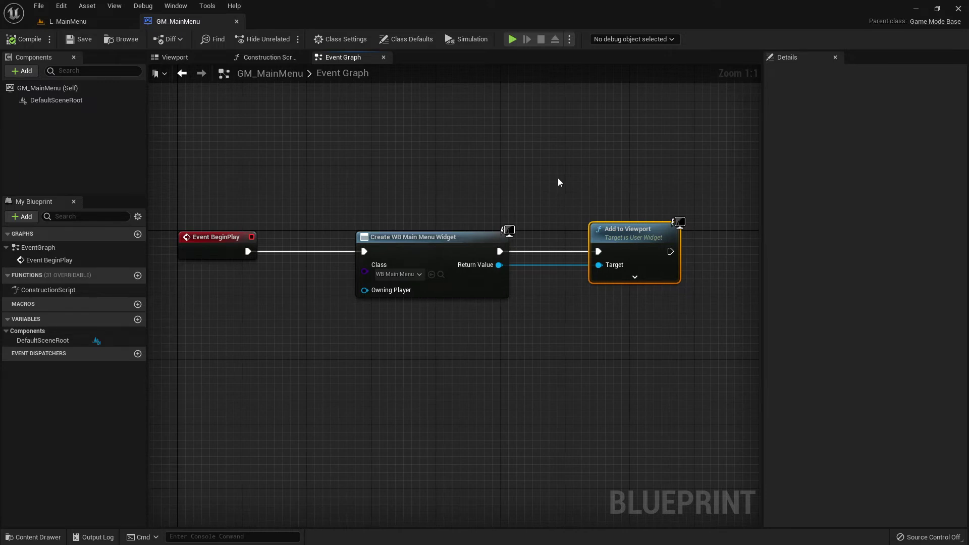
Run the L_MainMenu level in its viewport once more to check the Start and Quit buttons, and stop the session
{"action": "left_click", "coordinate": [81, 23]}
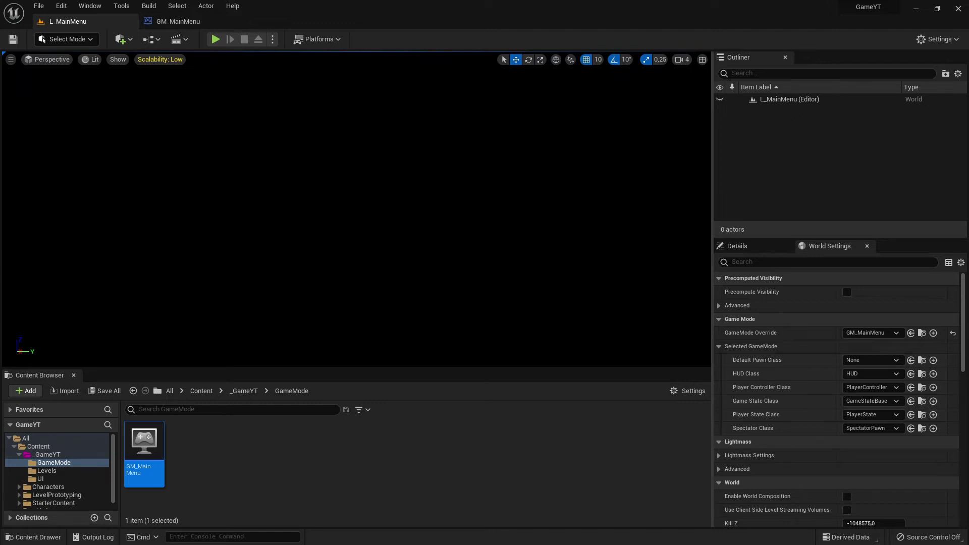
{"action": "left_click", "coordinate": [215, 40]}
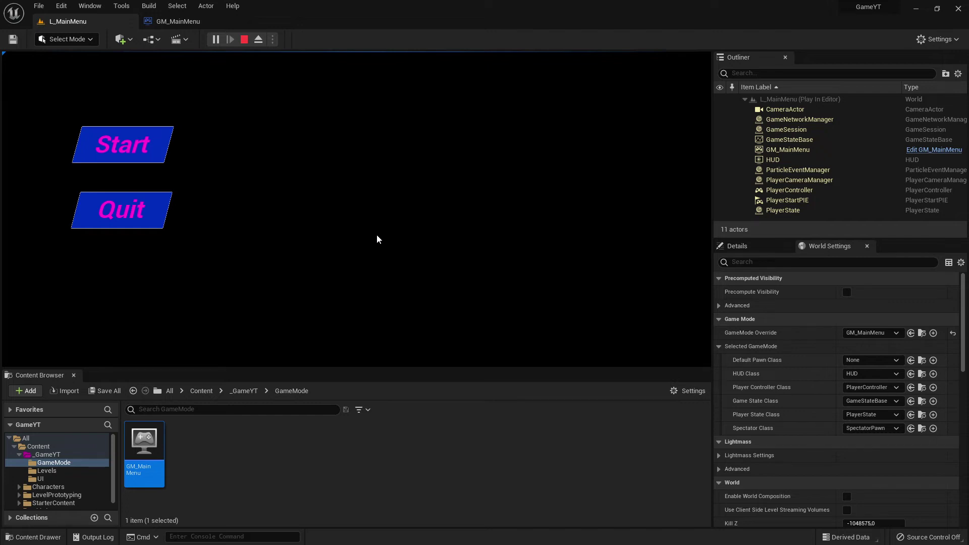
{"action": "key", "text": "Escape"}
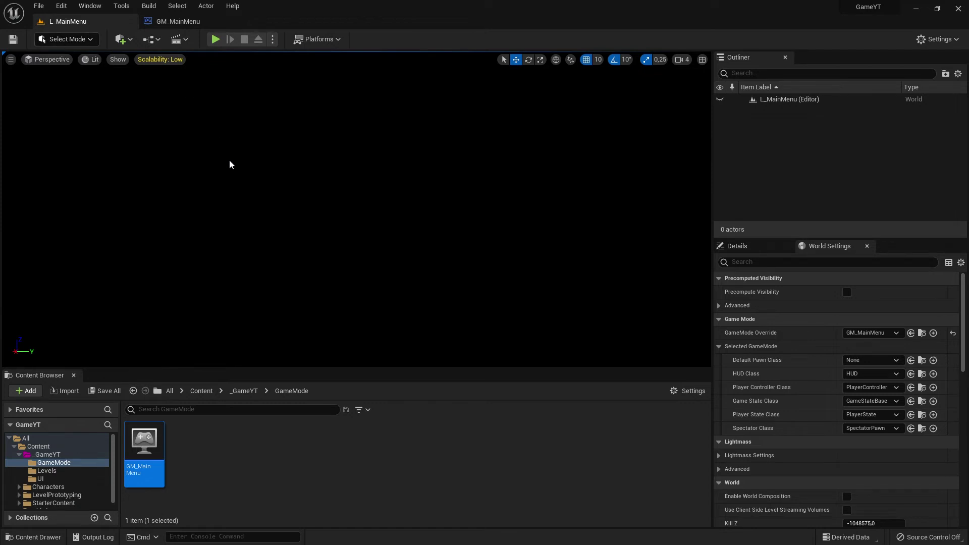
Show the Place Actors panel in the L_MainMenu level editor
{"action": "left_click", "coordinate": [120, 40]}
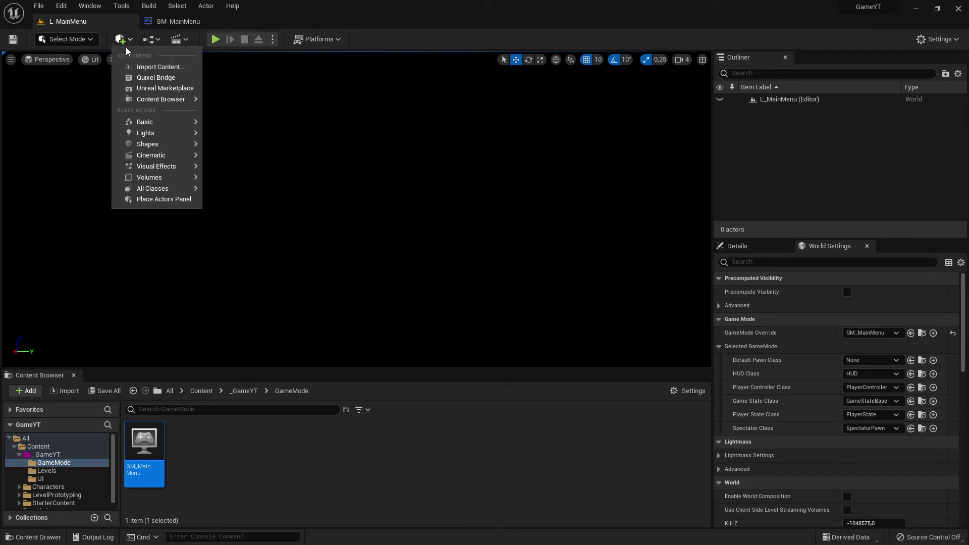
{"action": "mouse_move", "coordinate": [156, 124]}
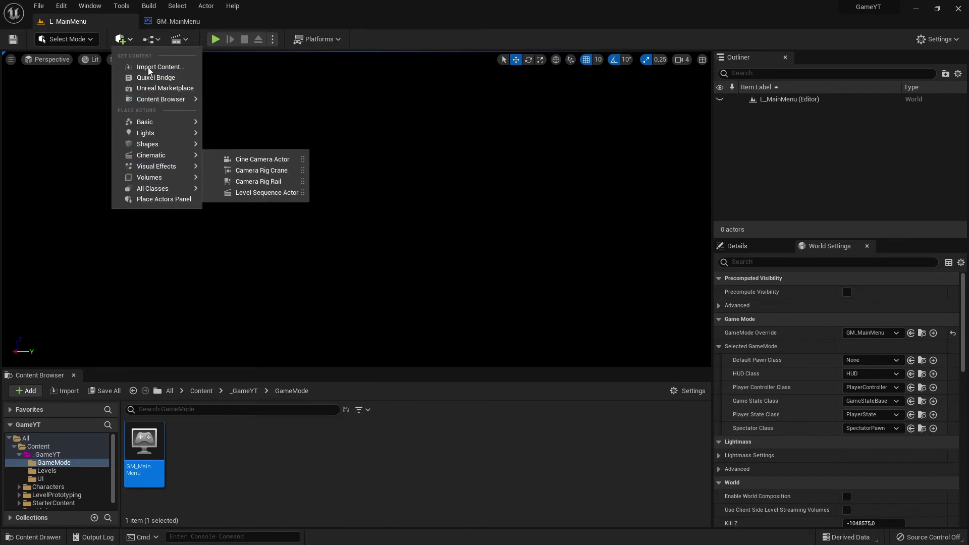
{"action": "left_click", "coordinate": [90, 6]}
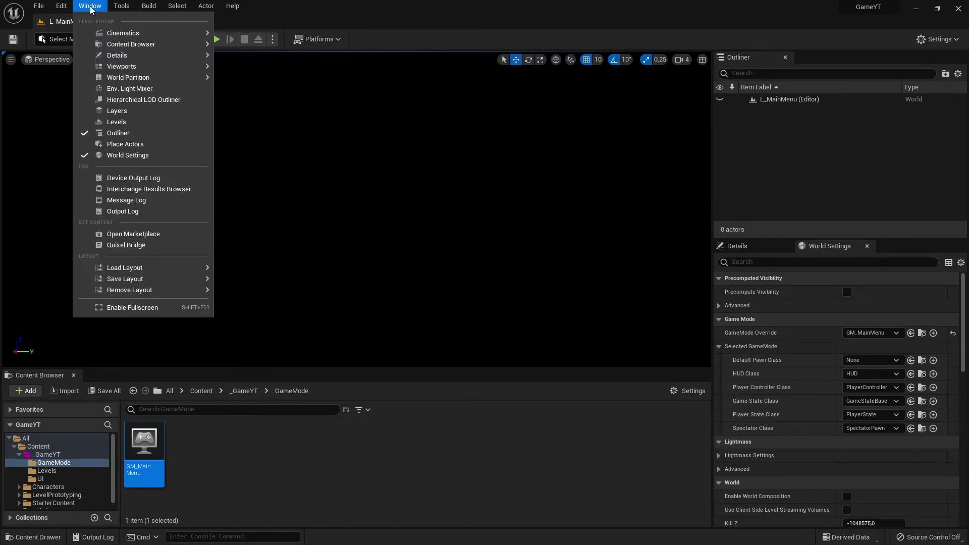
{"action": "left_click", "coordinate": [137, 145]}
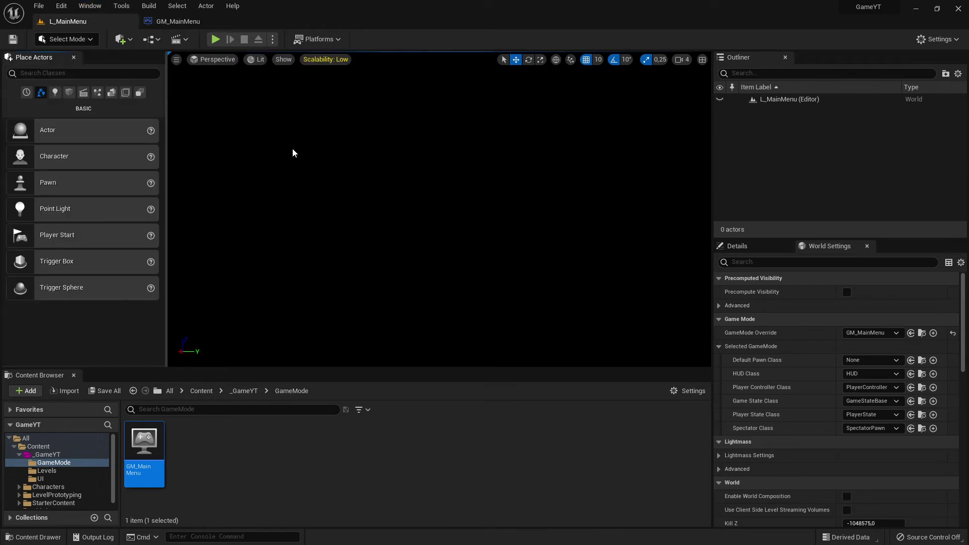
{"action": "left_click", "coordinate": [122, 40]}
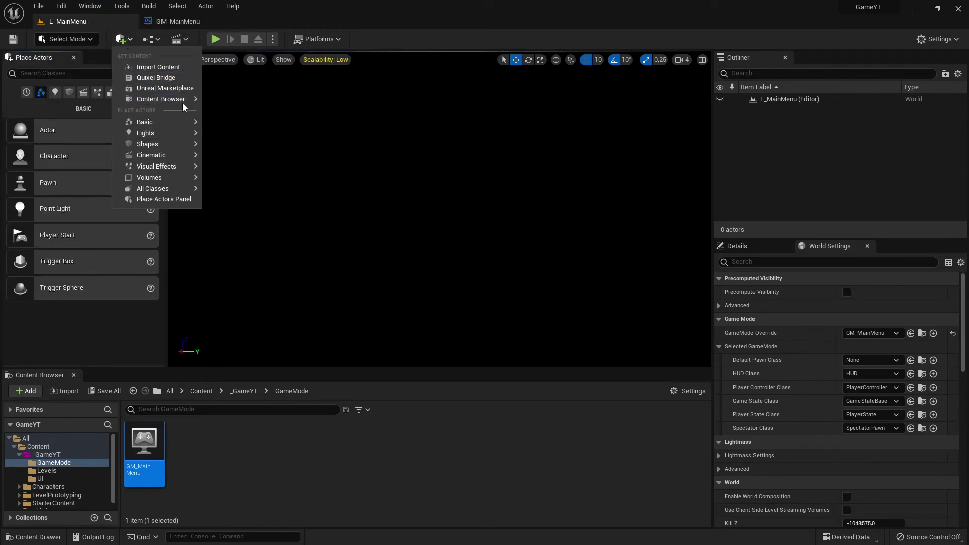
{"action": "left_click", "coordinate": [7, 115]}
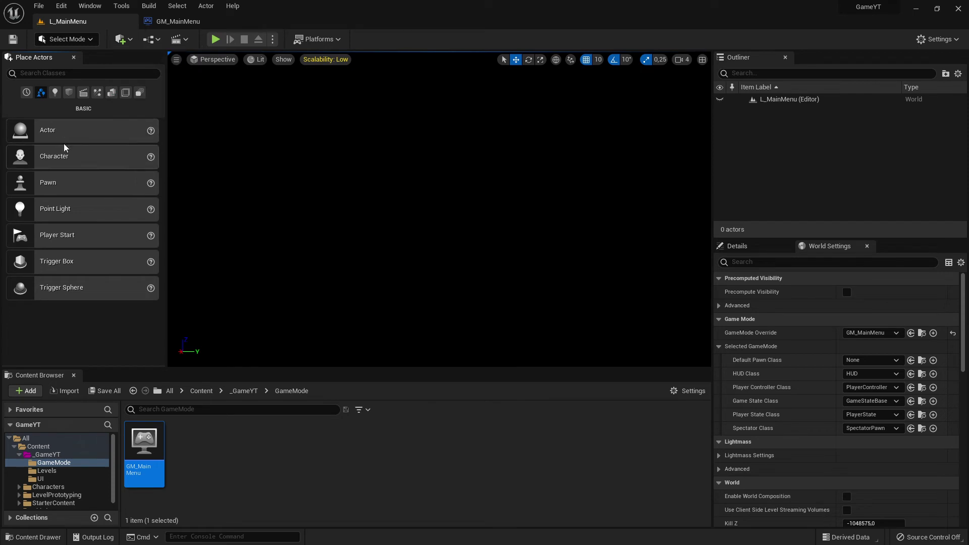
{"action": "left_click", "coordinate": [118, 38]}
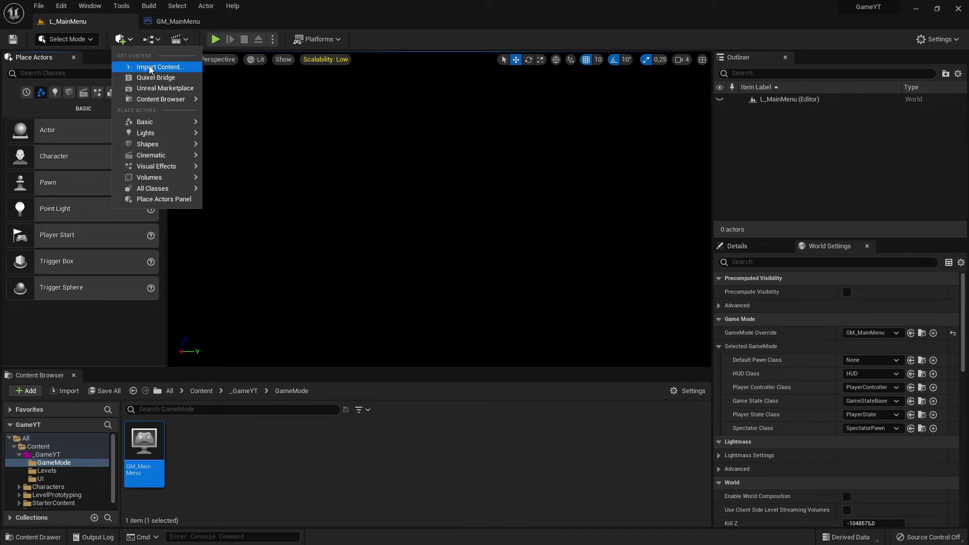
{"action": "left_click", "coordinate": [106, 52]}
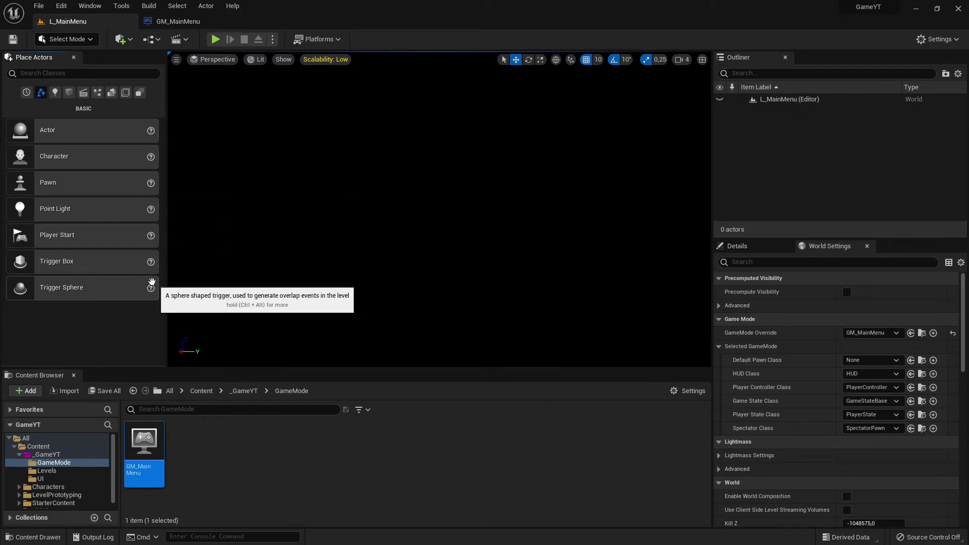
Place a Point Light from the Lights category in the middle of the level view and briefly play-test the level
{"action": "left_click", "coordinate": [55, 93]}
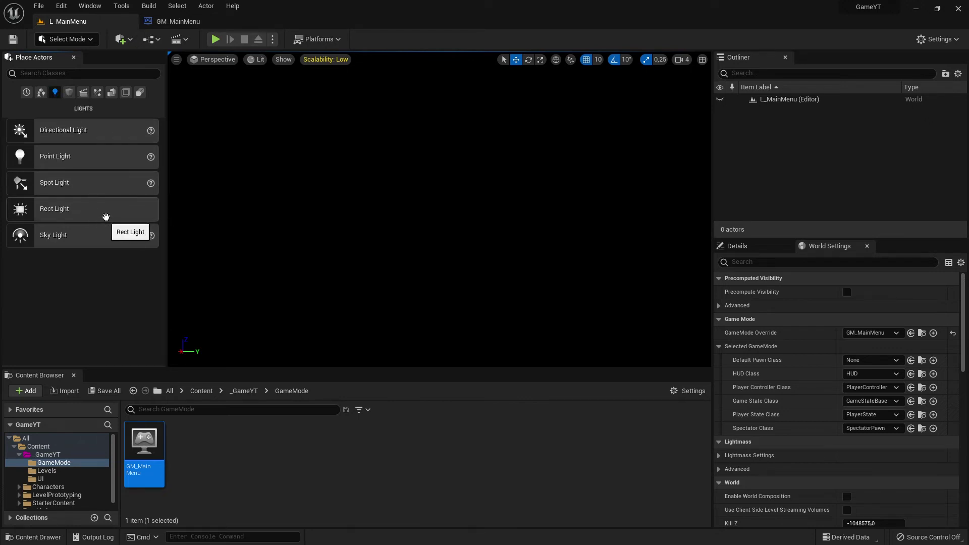
{"action": "left_click_drag", "start_coordinate": [58, 160], "coordinate": [430, 197]}
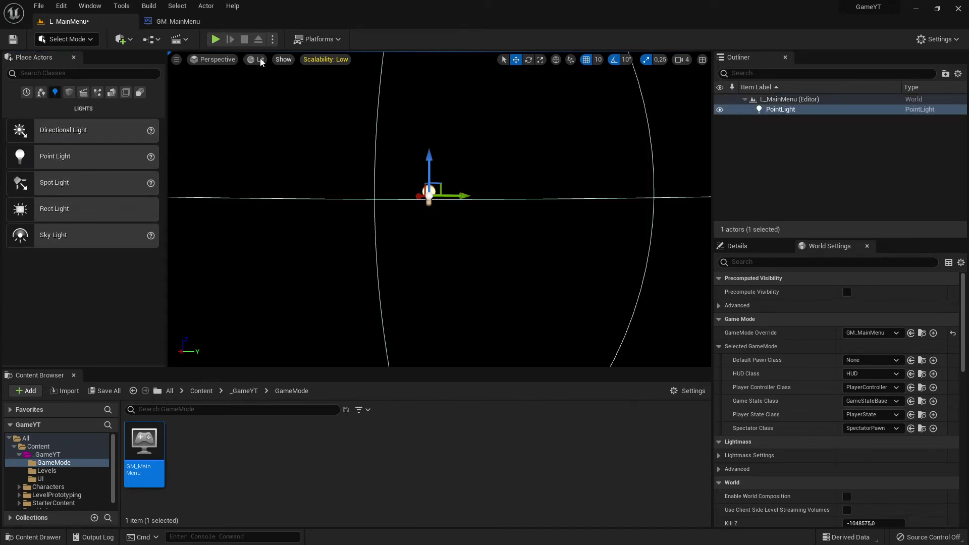
{"action": "left_click", "coordinate": [216, 39]}
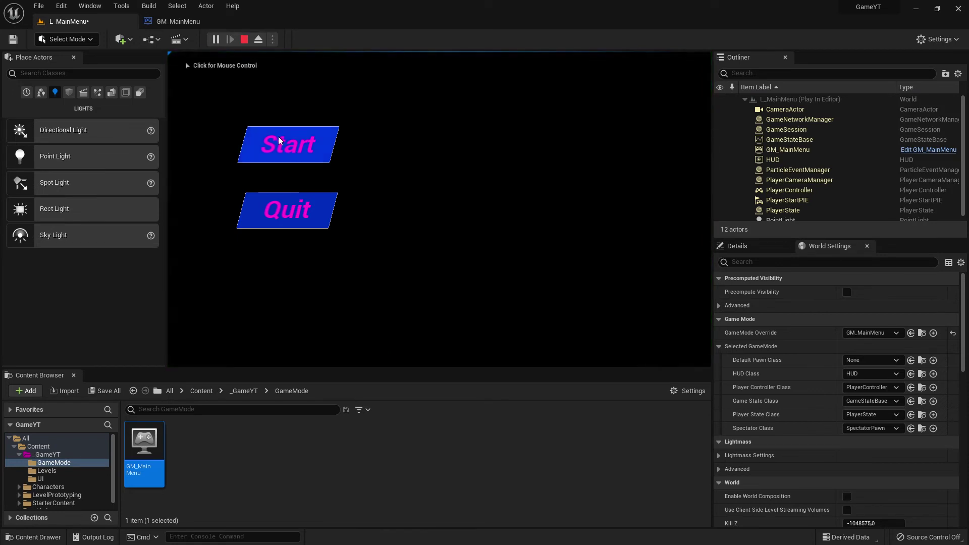
{"action": "key", "text": "Escape"}
Look through the Place Actors categories and place a Cube from Shapes in the level near the point light
{"action": "right_click_drag", "start_coordinate": [402, 216], "coordinate": [408, 211]}
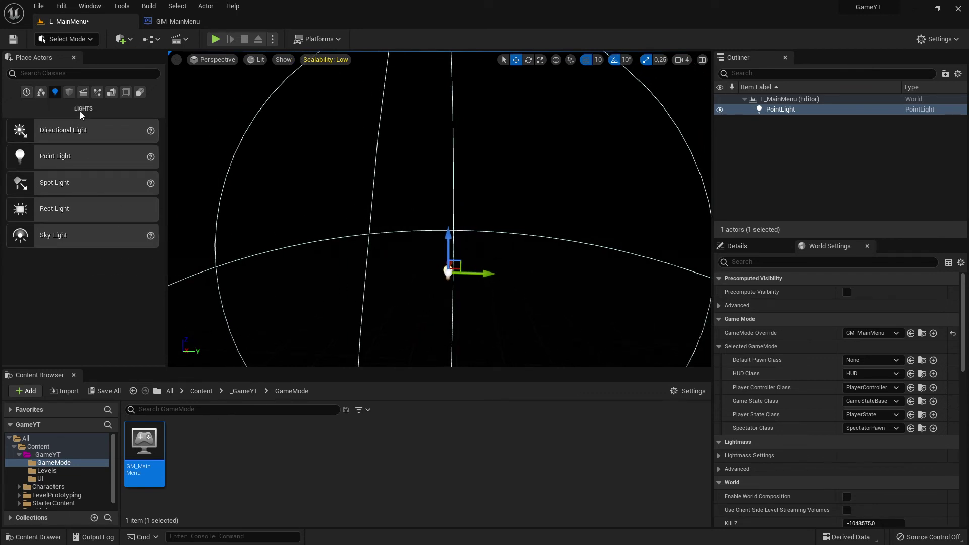
{"action": "left_click", "coordinate": [26, 92]}
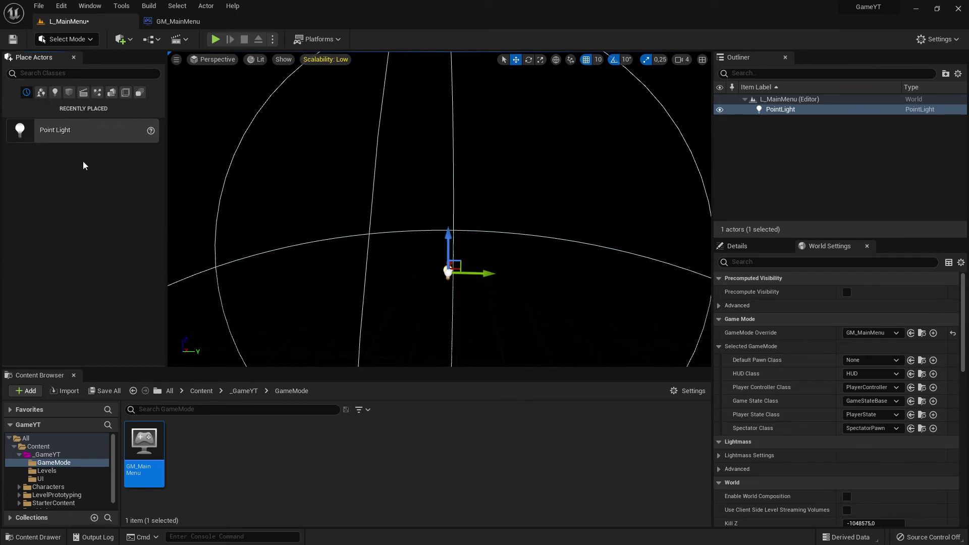
{"action": "left_click", "coordinate": [55, 92]}
{"action": "left_click", "coordinate": [69, 92]}
{"action": "left_click", "coordinate": [97, 93]}
{"action": "left_click", "coordinate": [125, 93]}
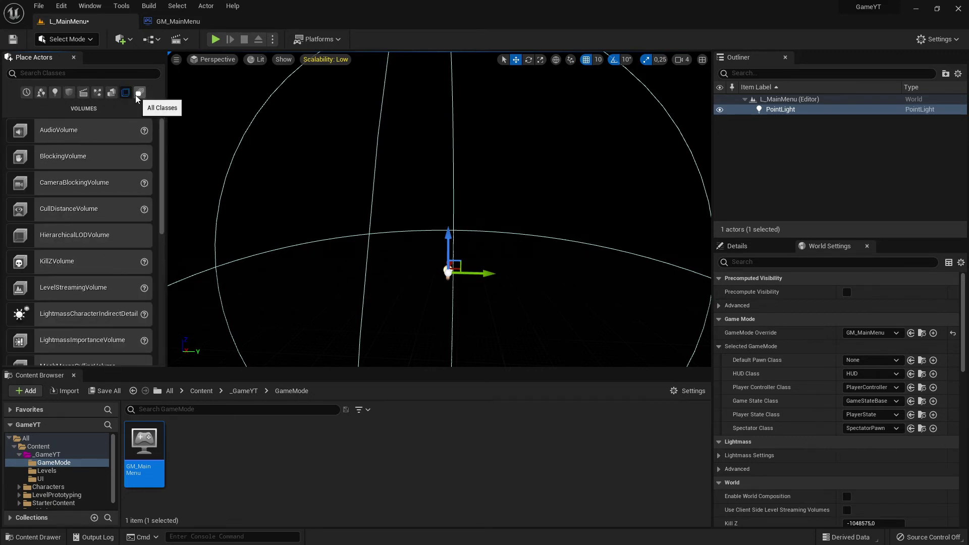
{"action": "left_click", "coordinate": [139, 93]}
{"action": "left_click", "coordinate": [69, 92]}
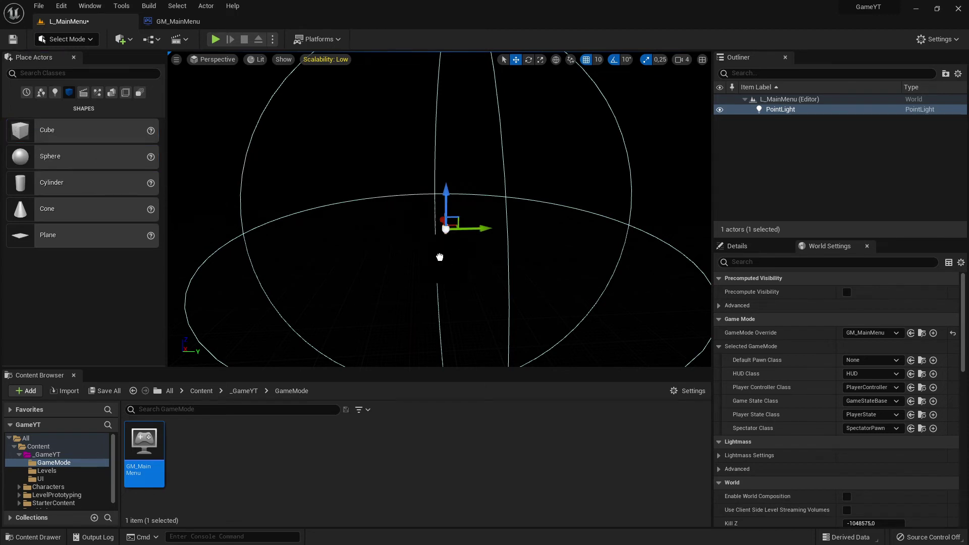
{"action": "left_click_drag", "start_coordinate": [440, 257], "coordinate": [549, 224]}
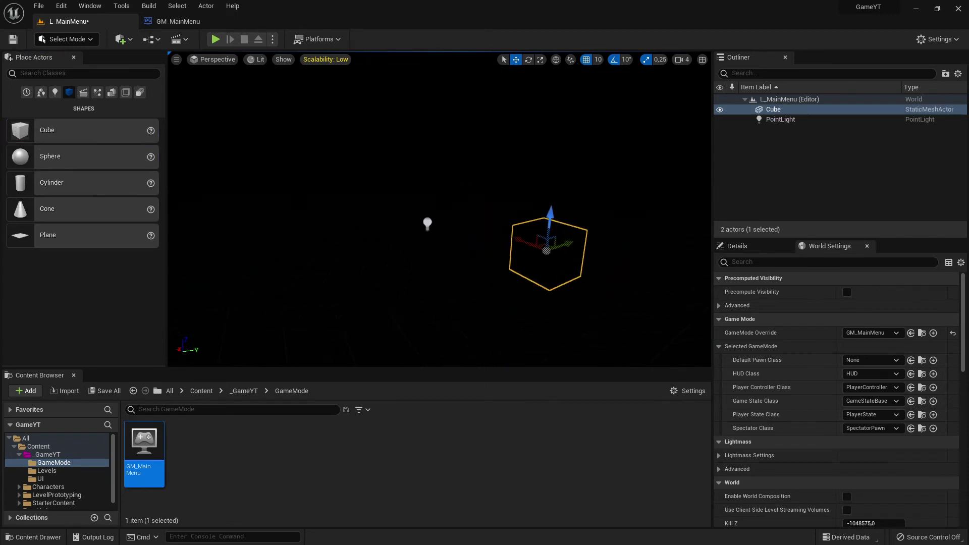
{"action": "scroll", "coordinate": [439, 227], "scroll_direction": "up", "scroll_amount": 3}
{"action": "right_click_drag", "start_coordinate": [439, 228], "coordinate": [384, 222]}
Select the point light, inspect how it lights the cube, and play-test the level before ending the session
{"action": "left_click", "coordinate": [336, 233]}
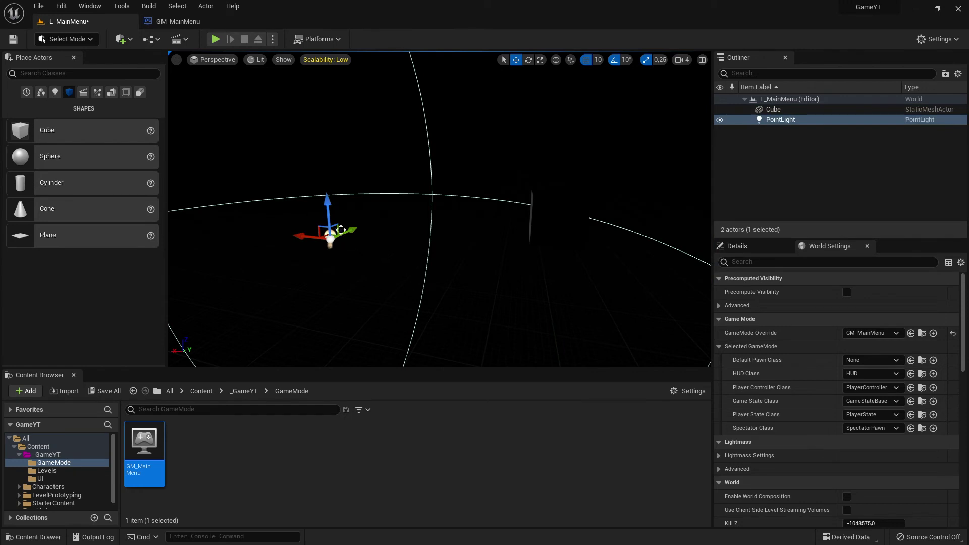
{"action": "right_click_drag", "start_coordinate": [305, 233], "coordinate": [263, 222]}
{"action": "right_click_drag", "start_coordinate": [472, 151], "coordinate": [351, 136]}
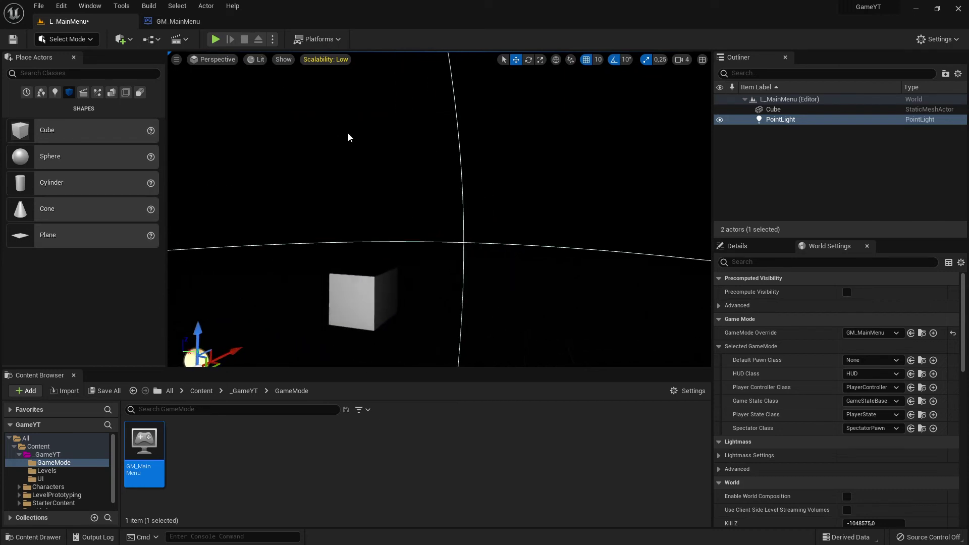
{"action": "left_click", "coordinate": [224, 39]}
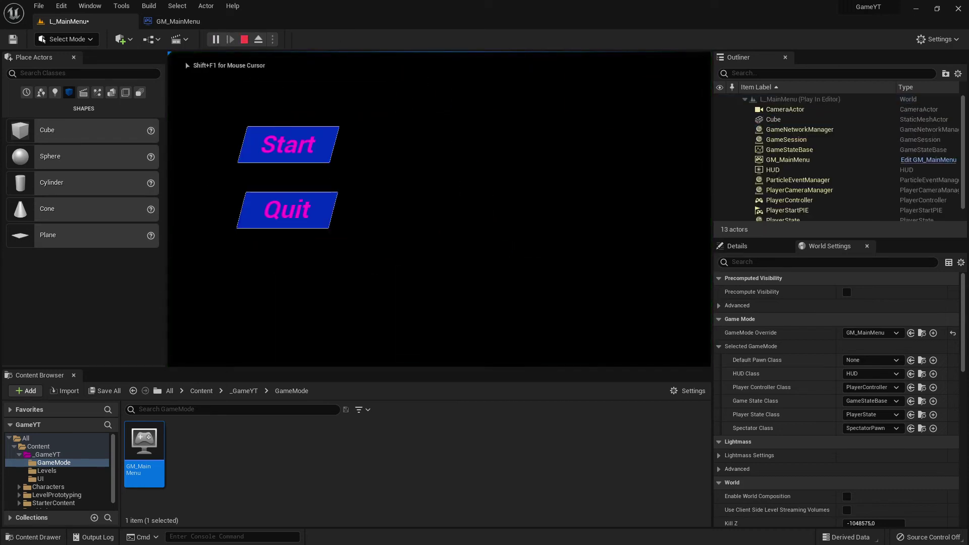
{"action": "key", "text": "Escape"}
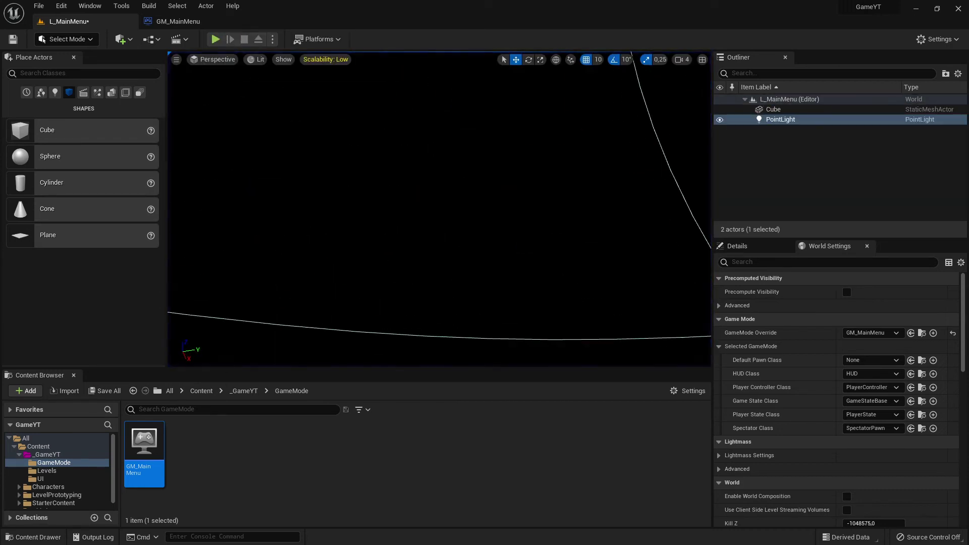
Search the placeable actors for "camer", place a Camera Actor in the level, and move it so it faces the cube
{"action": "right_click_drag", "start_coordinate": [472, 172], "coordinate": [389, 201]}
{"action": "right_click_drag", "start_coordinate": [354, 152], "coordinate": [308, 171]}
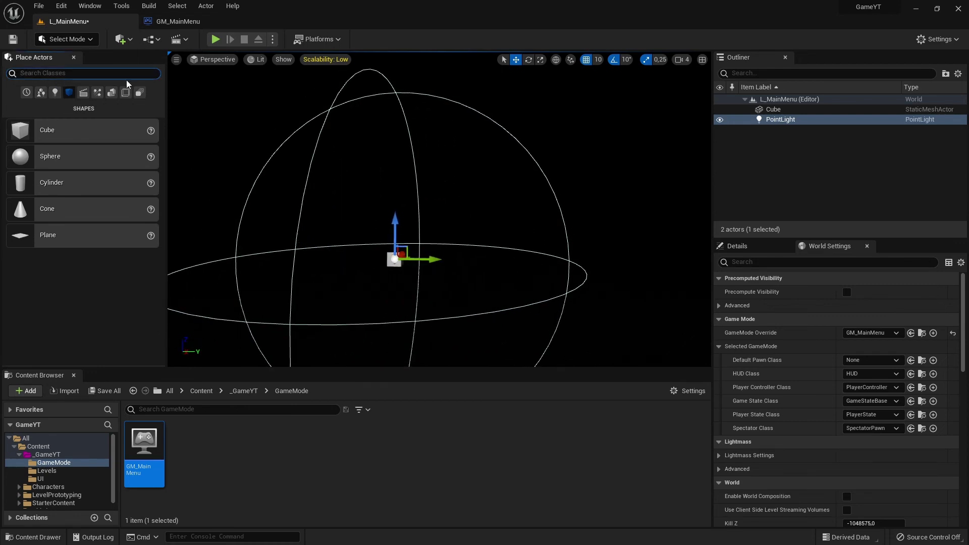
{"action": "type", "text": "camer"}
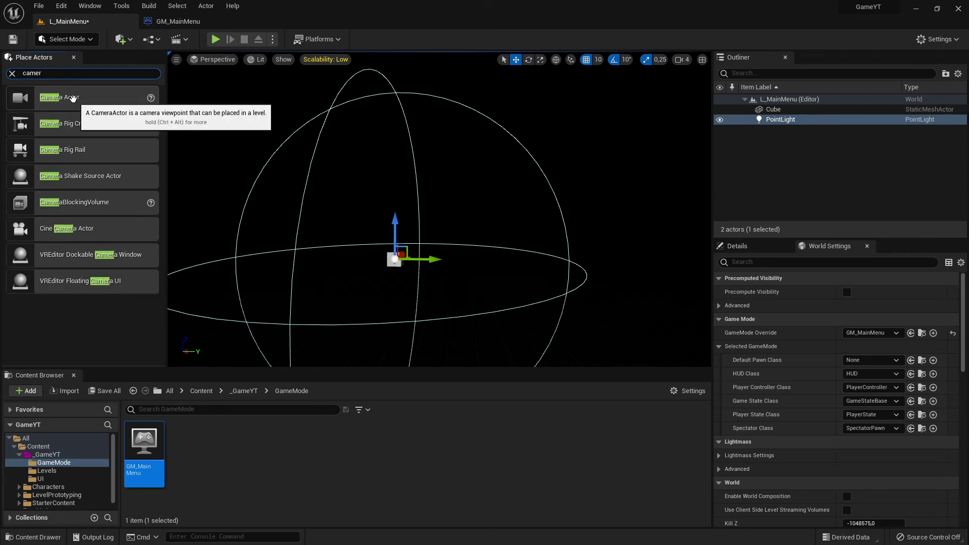
{"action": "left_click_drag", "start_coordinate": [76, 96], "coordinate": [477, 284]}
{"action": "right_click_drag", "start_coordinate": [578, 290], "coordinate": [578, 290]}
{"action": "left_click_drag", "start_coordinate": [501, 222], "coordinate": [437, 225]}
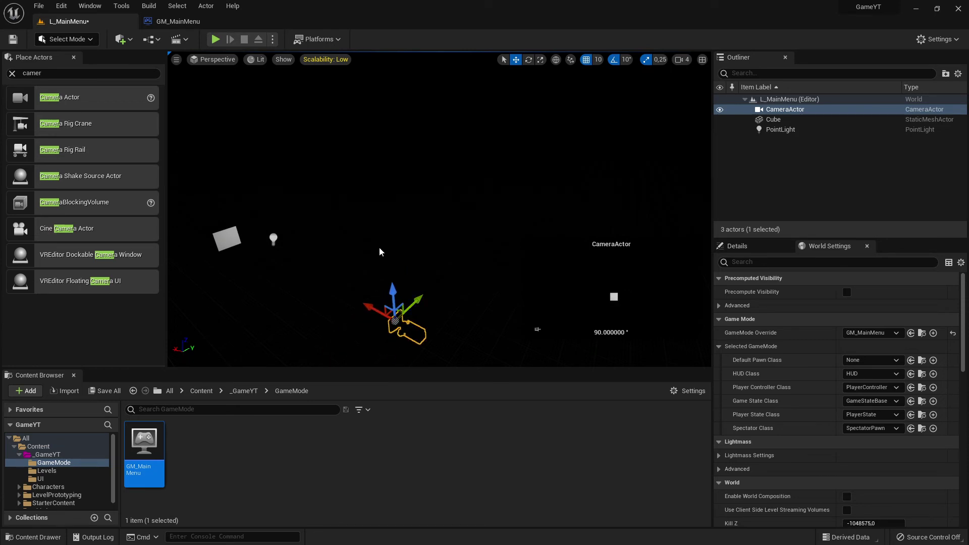
Try a point light intensity of about 30.6 cd and reset the property to its default value
{"action": "right_click_drag", "start_coordinate": [379, 251], "coordinate": [380, 251]}
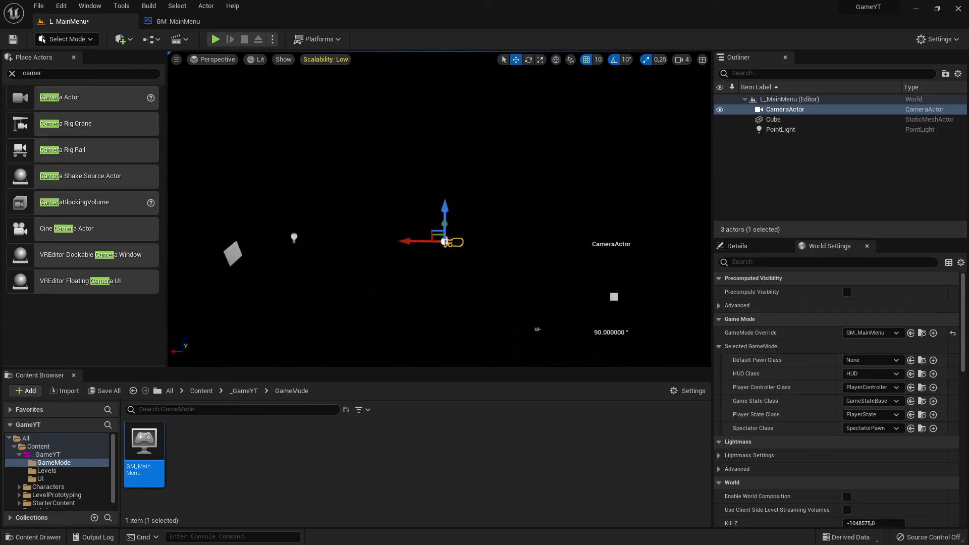
{"action": "right_click_drag", "start_coordinate": [339, 209], "coordinate": [340, 209]}
{"action": "left_click", "coordinate": [297, 237]}
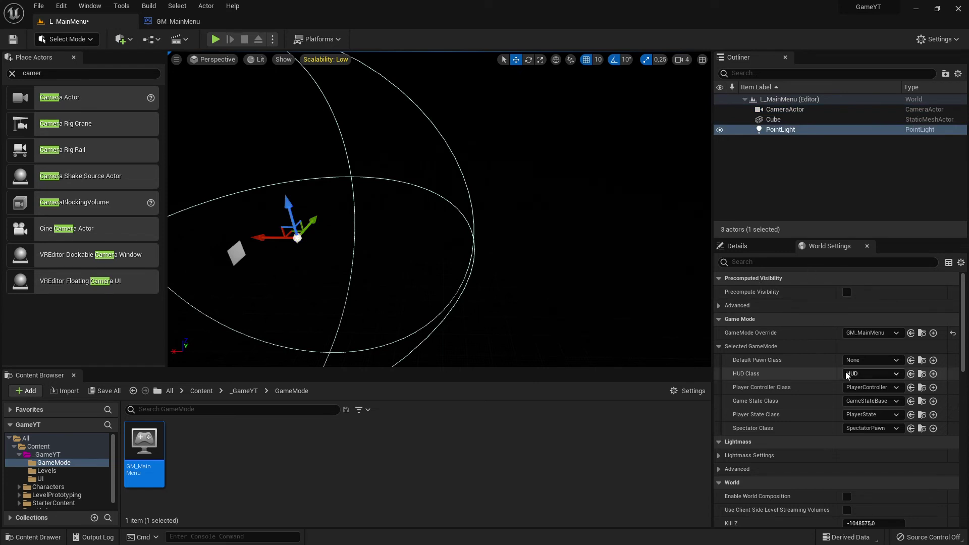
{"action": "left_click", "coordinate": [746, 248]}
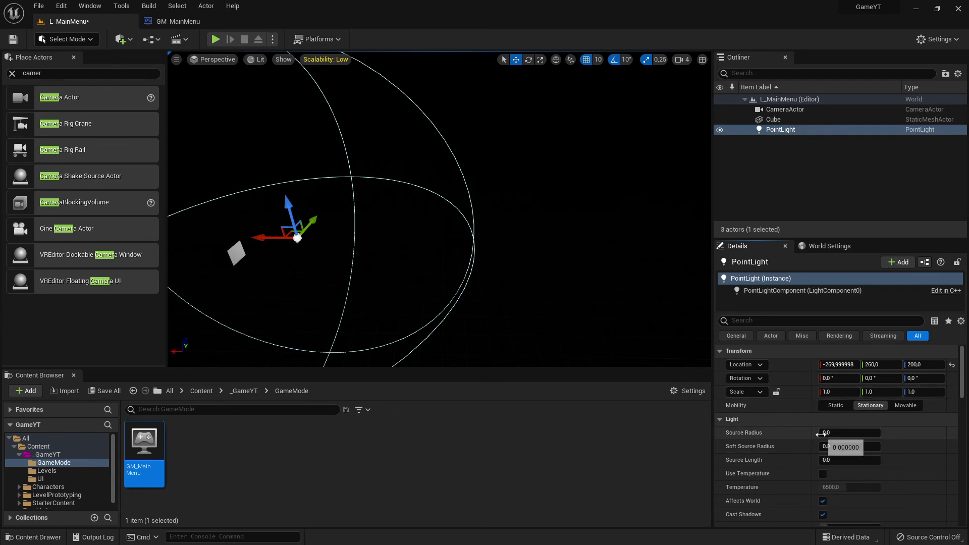
{"action": "scroll", "coordinate": [851, 429], "scroll_direction": "down", "scroll_amount": 3}
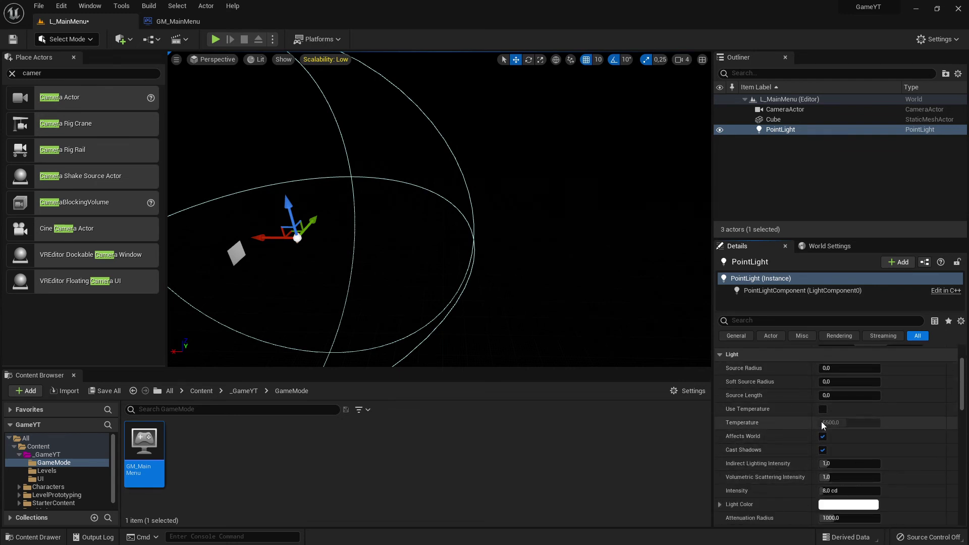
{"action": "scroll", "coordinate": [828, 409], "scroll_direction": "down", "scroll_amount": 3}
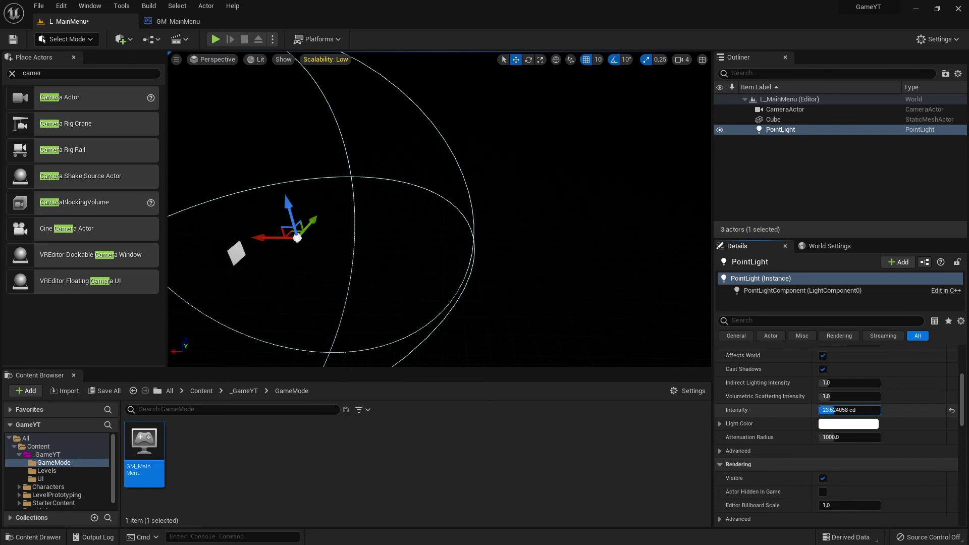
{"action": "left_click_drag", "start_coordinate": [835, 410], "coordinate": [878, 410]}
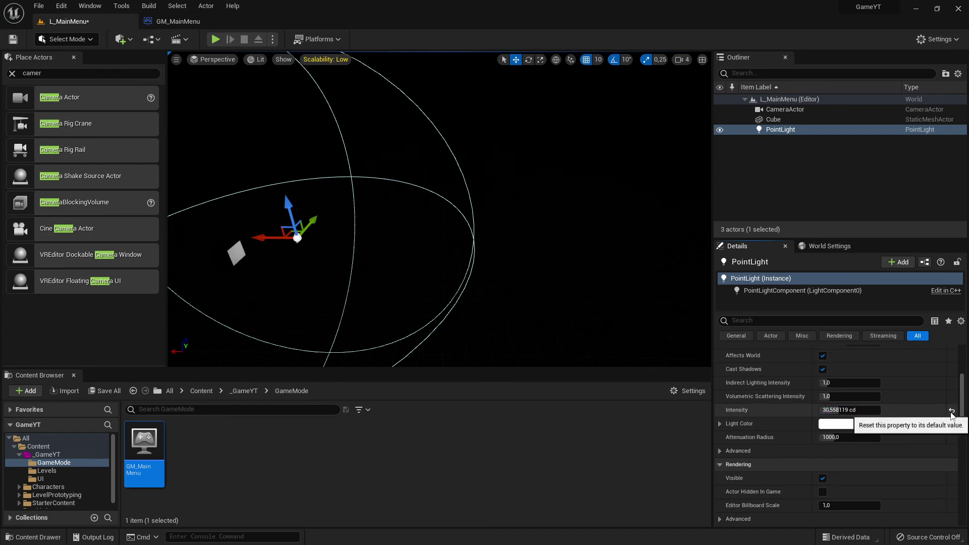
{"action": "left_click", "coordinate": [952, 411]}
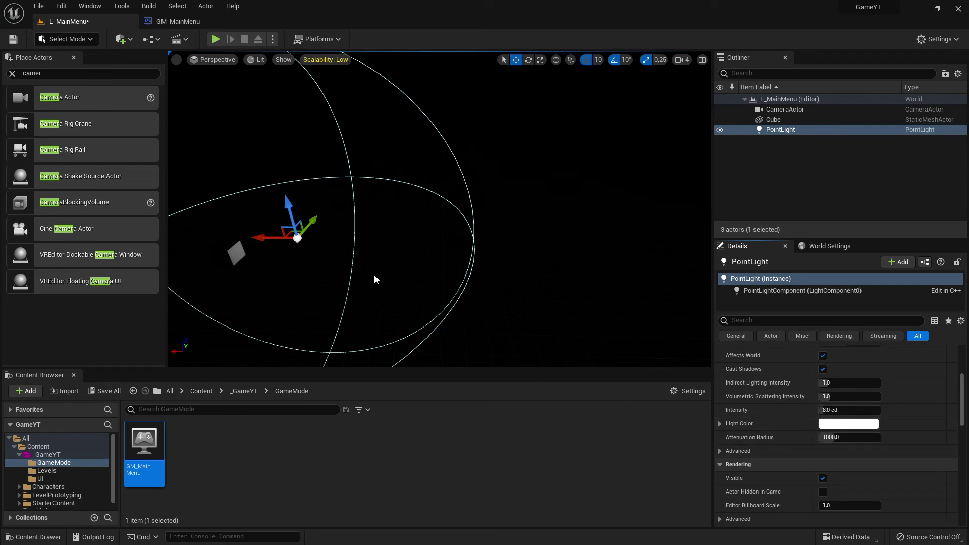
{"action": "right_click_drag", "start_coordinate": [508, 267], "coordinate": [494, 351]}
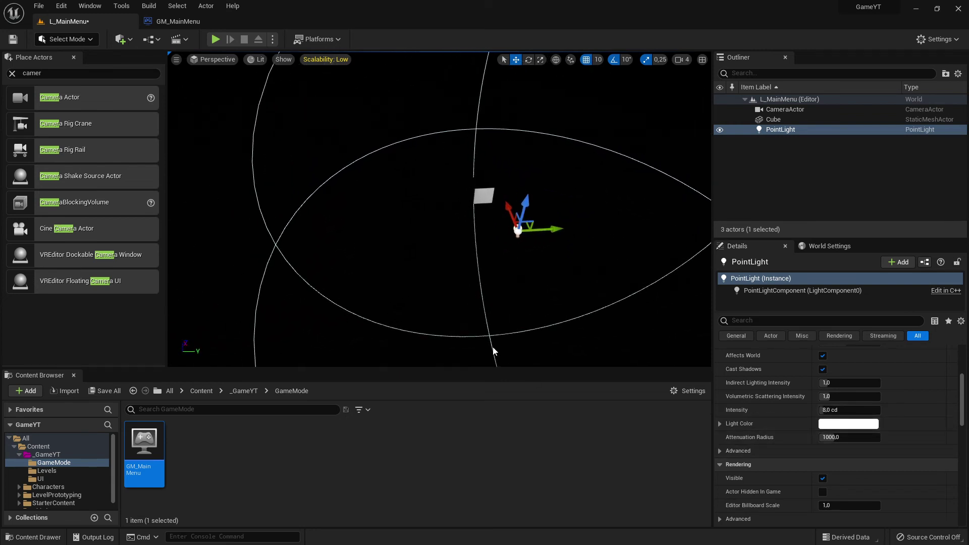
Select the CameraActor, play-test the main menu to check which view is used, and end the session
{"action": "double_click", "coordinate": [785, 110]}
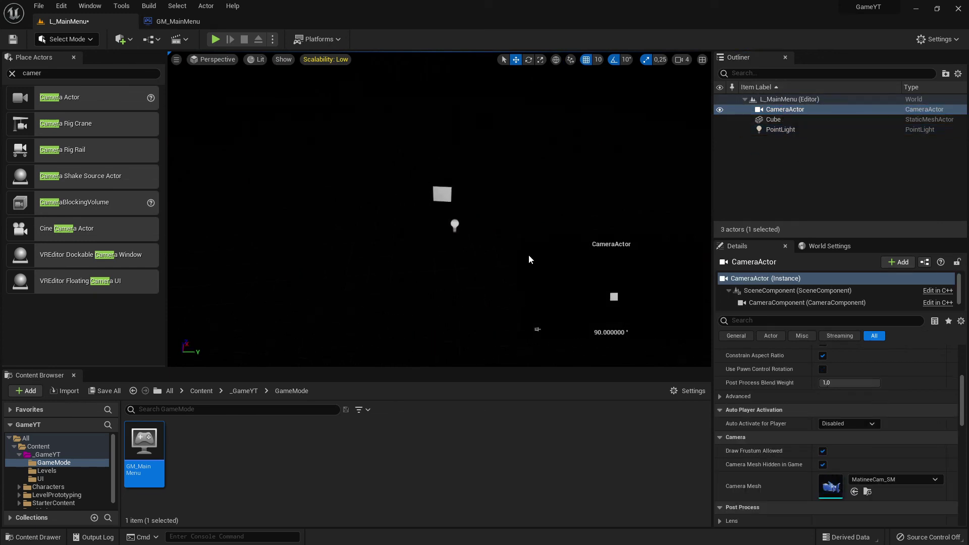
{"action": "left_click", "coordinate": [214, 40]}
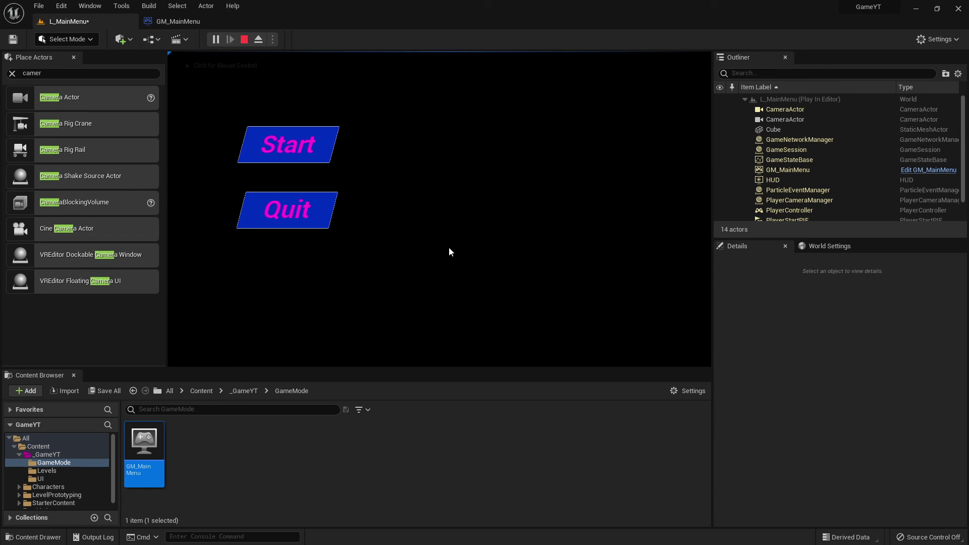
{"action": "key", "text": "Escape"}
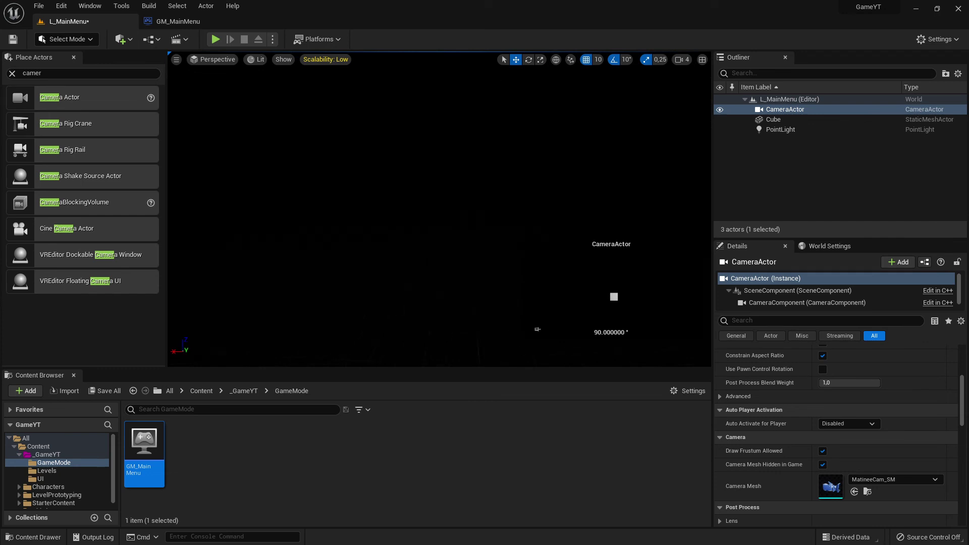
{"action": "right_click_drag", "start_coordinate": [439, 212], "coordinate": [469, 212]}
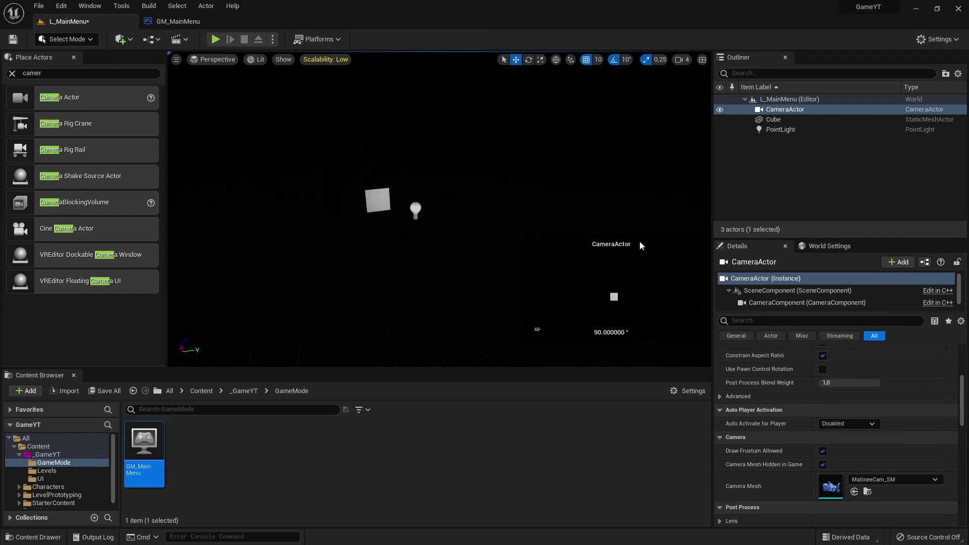
Filter the CameraActor's properties for "auto" and enable the second Auto Activate option under Activation
{"action": "left_click", "coordinate": [785, 111]}
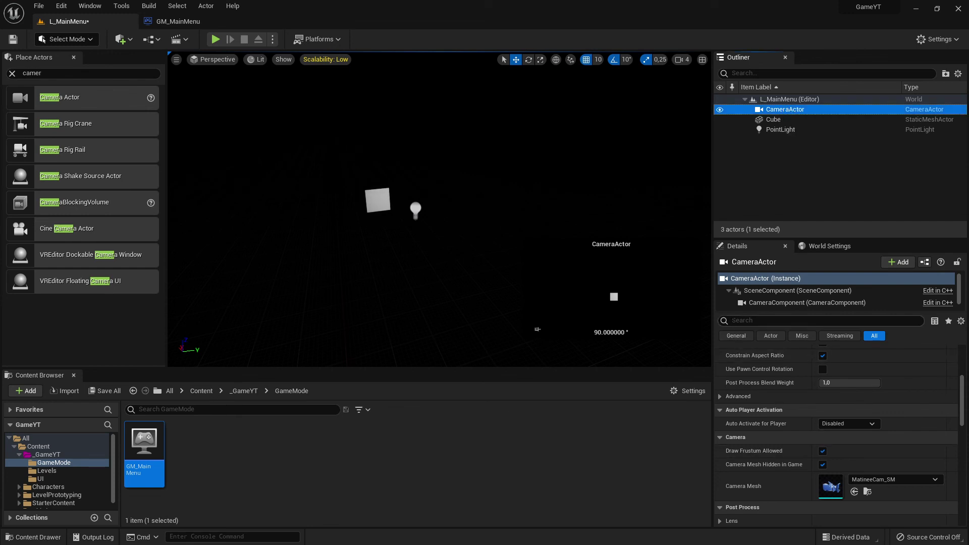
{"action": "left_click", "coordinate": [748, 265]}
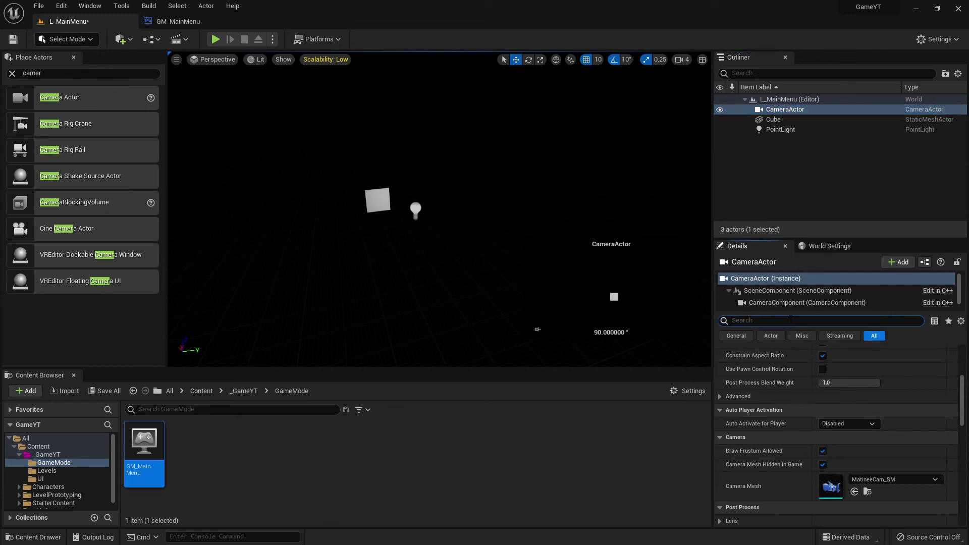
{"action": "type", "text": "auto"}
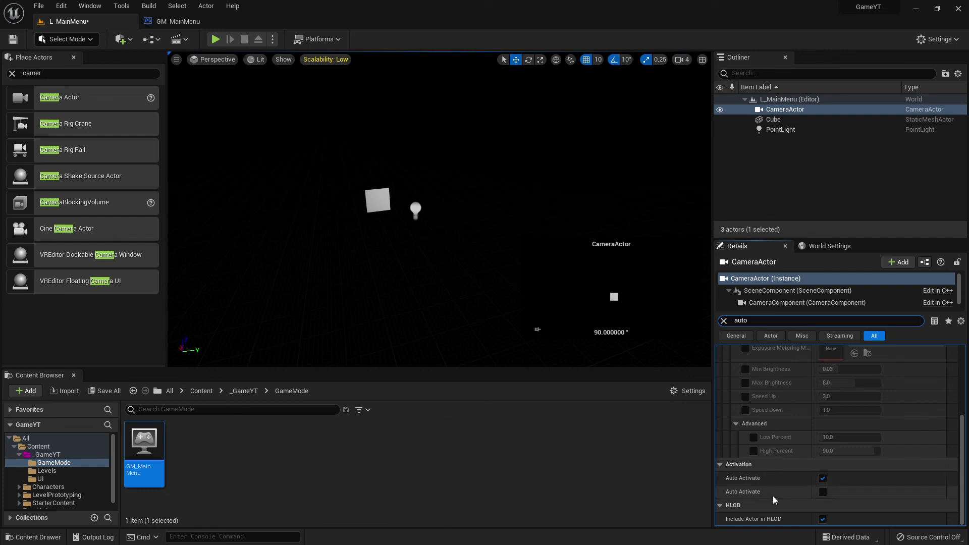
{"action": "left_click", "coordinate": [823, 492]}
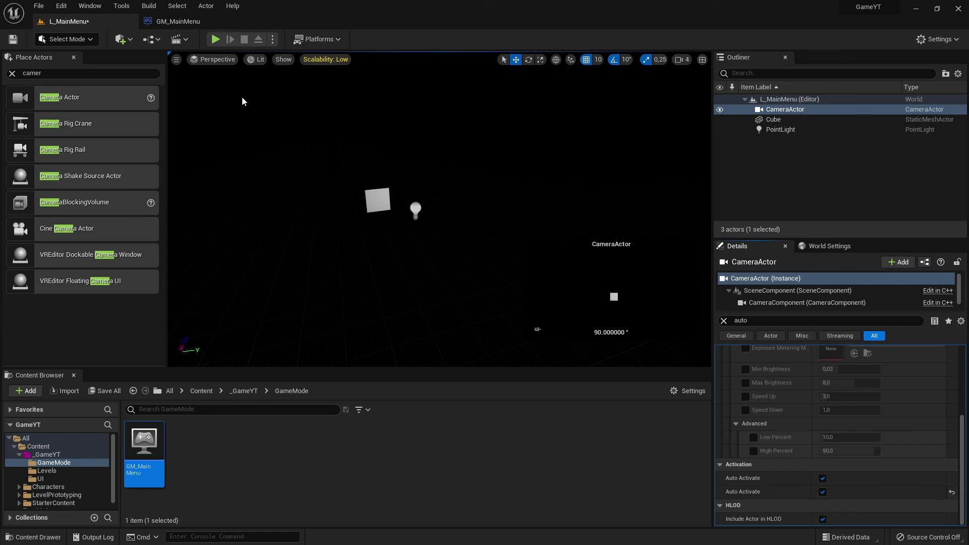
Save the level and play-test it to check the camera view with the second Auto Activate option enabled, ending the session
{"action": "key", "text": "ctrl+s"}
{"action": "key", "text": "alt+p"}
{"action": "key", "text": "Escape"}
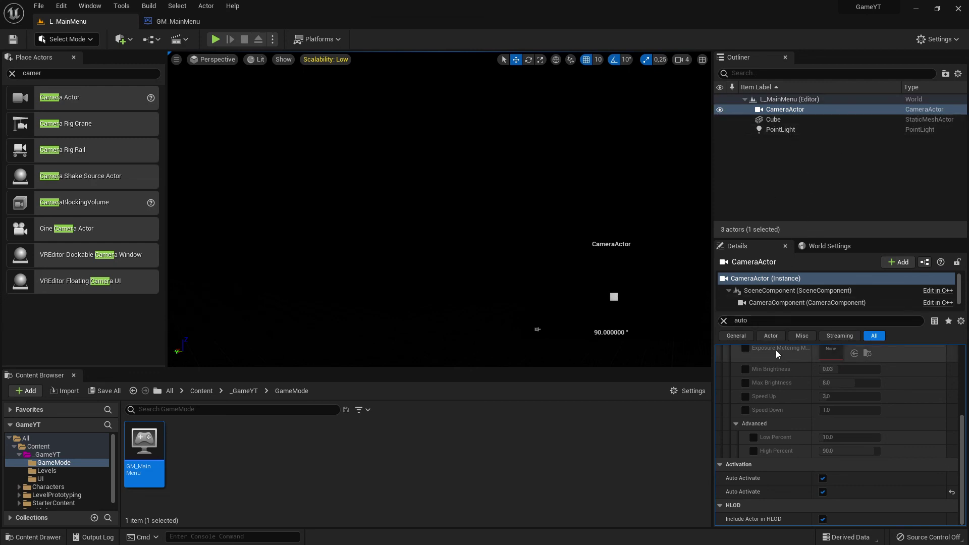
Reset the CameraActor's second Auto Activate option to its default value and save the level
{"action": "left_click", "coordinate": [952, 492]}
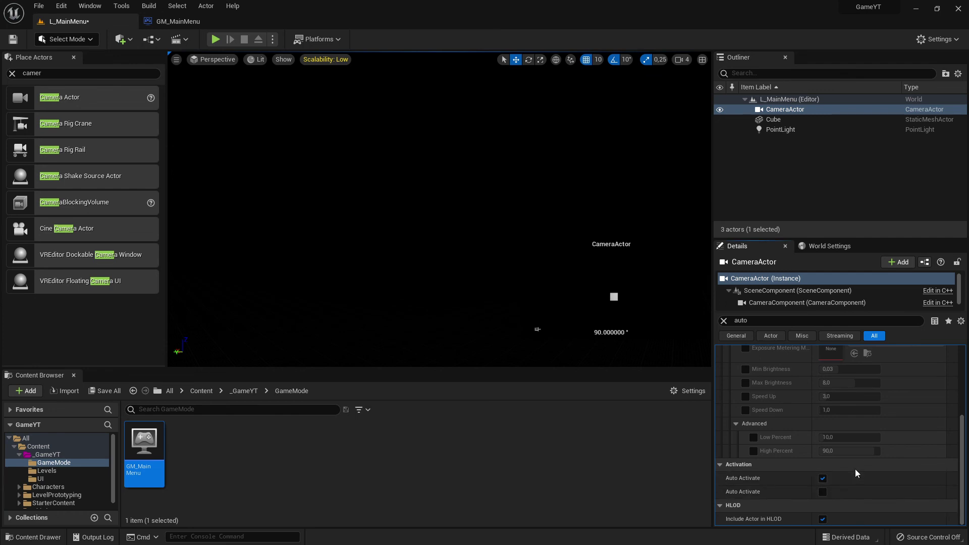
{"action": "key", "text": "f"}
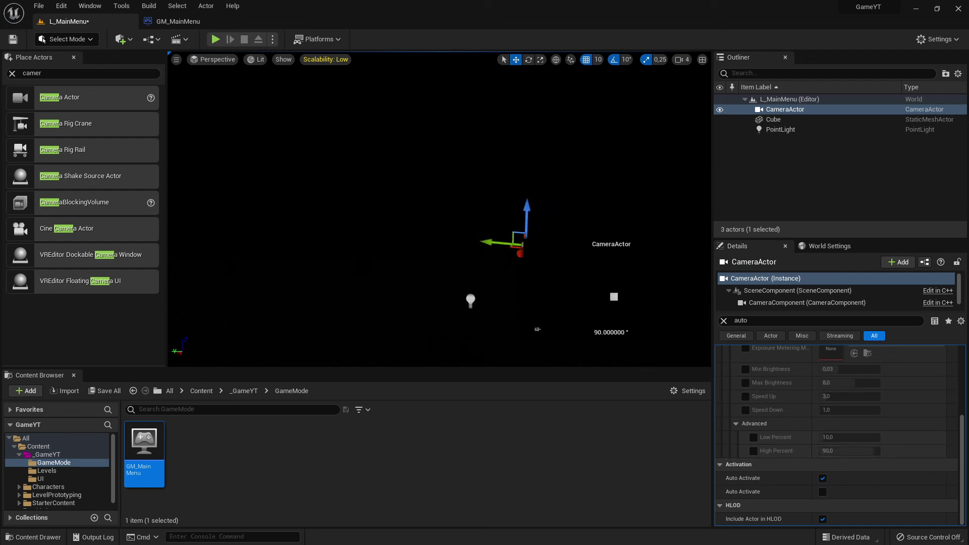
{"action": "right_click_drag", "start_coordinate": [439, 212], "coordinate": [505, 199]}
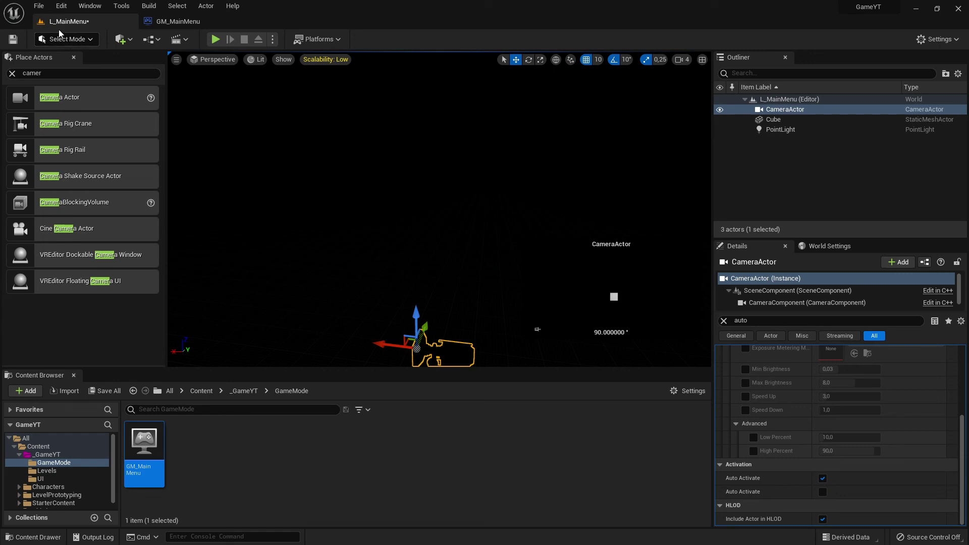
{"action": "left_click", "coordinate": [101, 395]}
{"action": "left_click", "coordinate": [569, 390]}
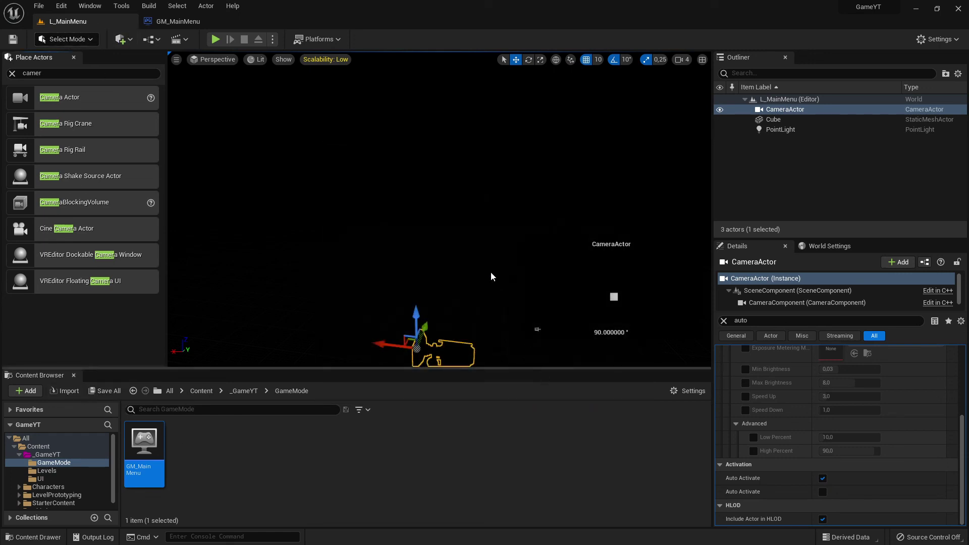
Play-test the main menu from the current viewpoint, end the session, and look over the cube and point light
{"action": "left_click", "coordinate": [215, 40]}
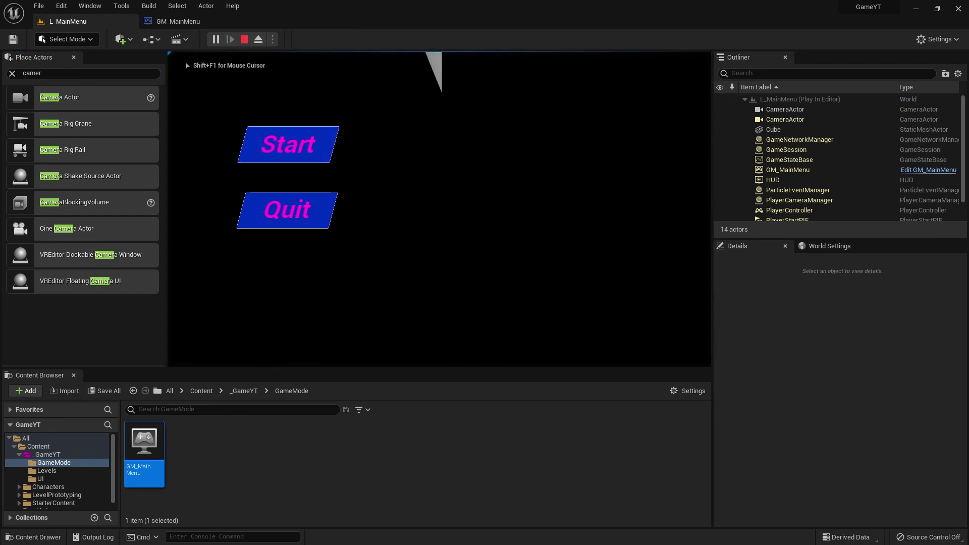
{"action": "key", "text": "Escape"}
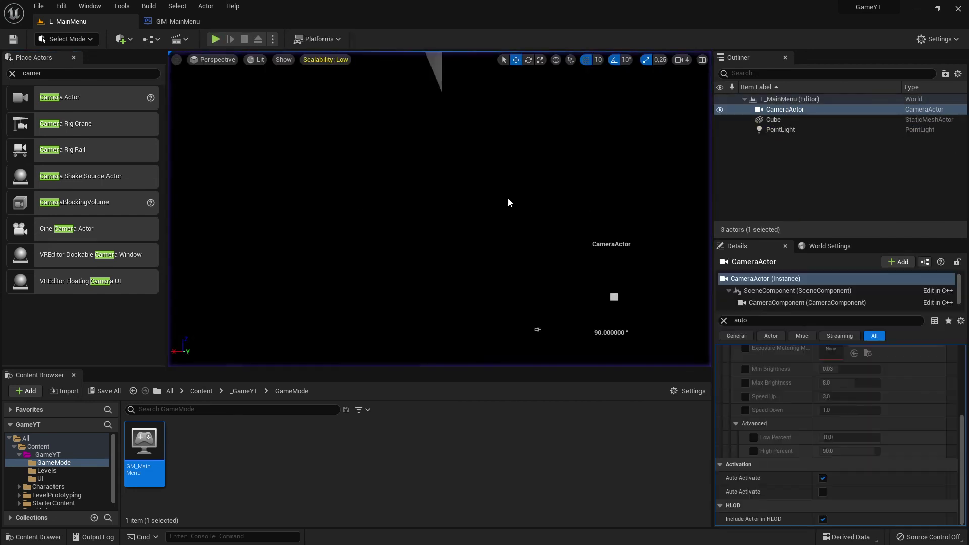
{"action": "left_click", "coordinate": [823, 247]}
{"action": "left_click", "coordinate": [756, 246]}
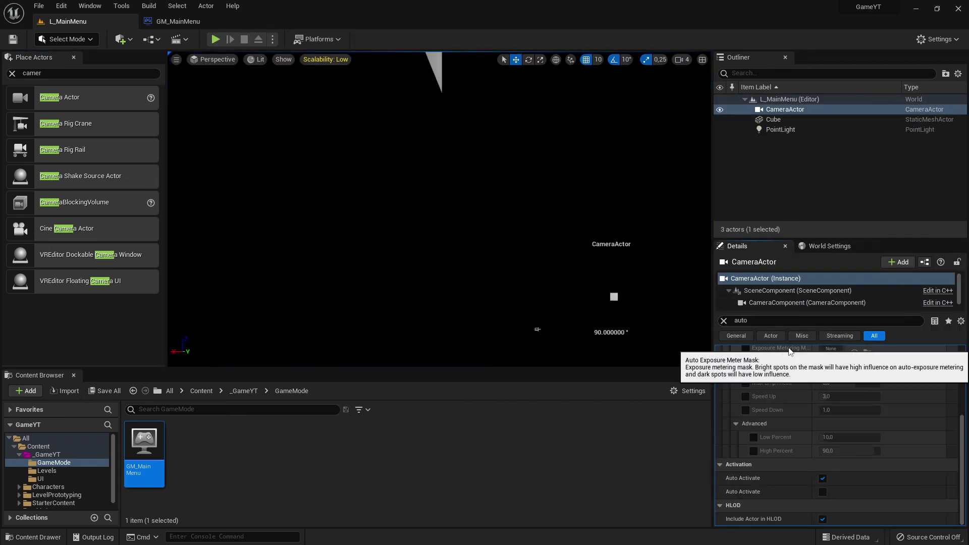
{"action": "right_click_drag", "start_coordinate": [613, 270], "coordinate": [613, 271]}
{"action": "right_click_drag", "start_coordinate": [510, 236], "coordinate": [510, 236]}
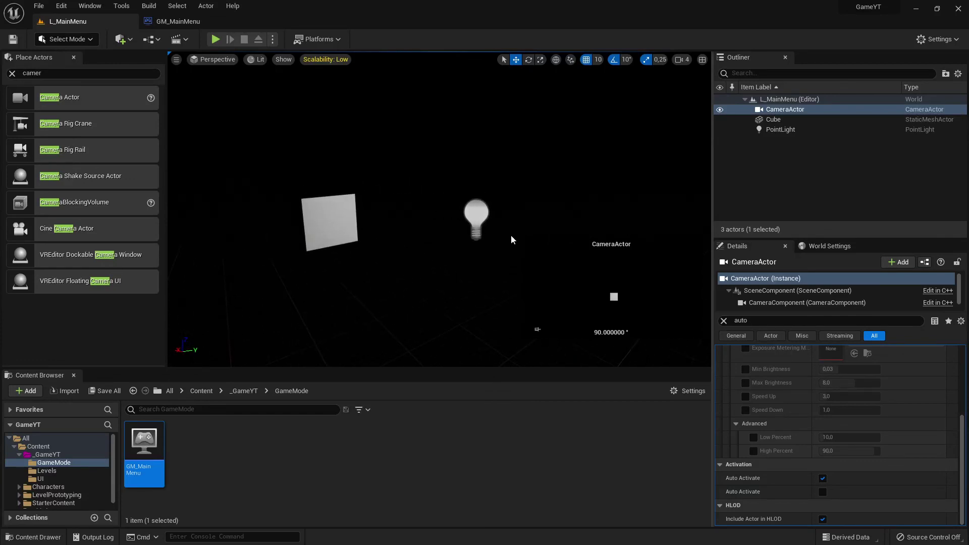